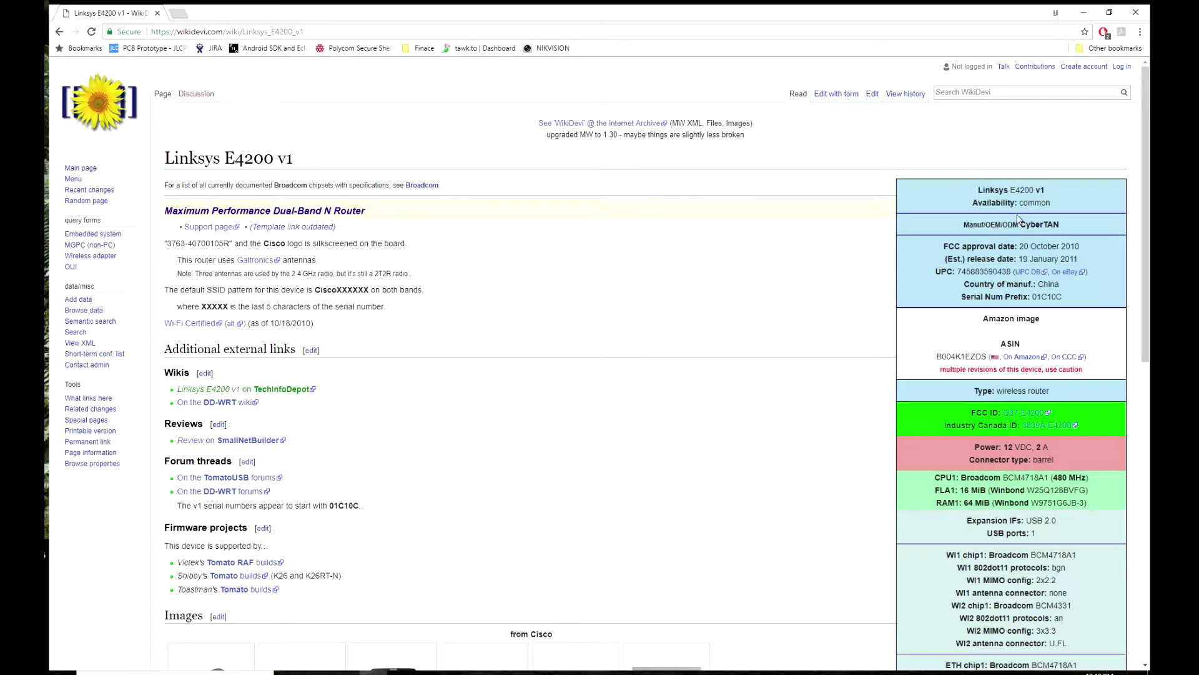
# Scroll WikiDevi's E4200 page and highlight the CPU1 model line in the infobox.
pyautogui.scroll(-1, 1022, 344)
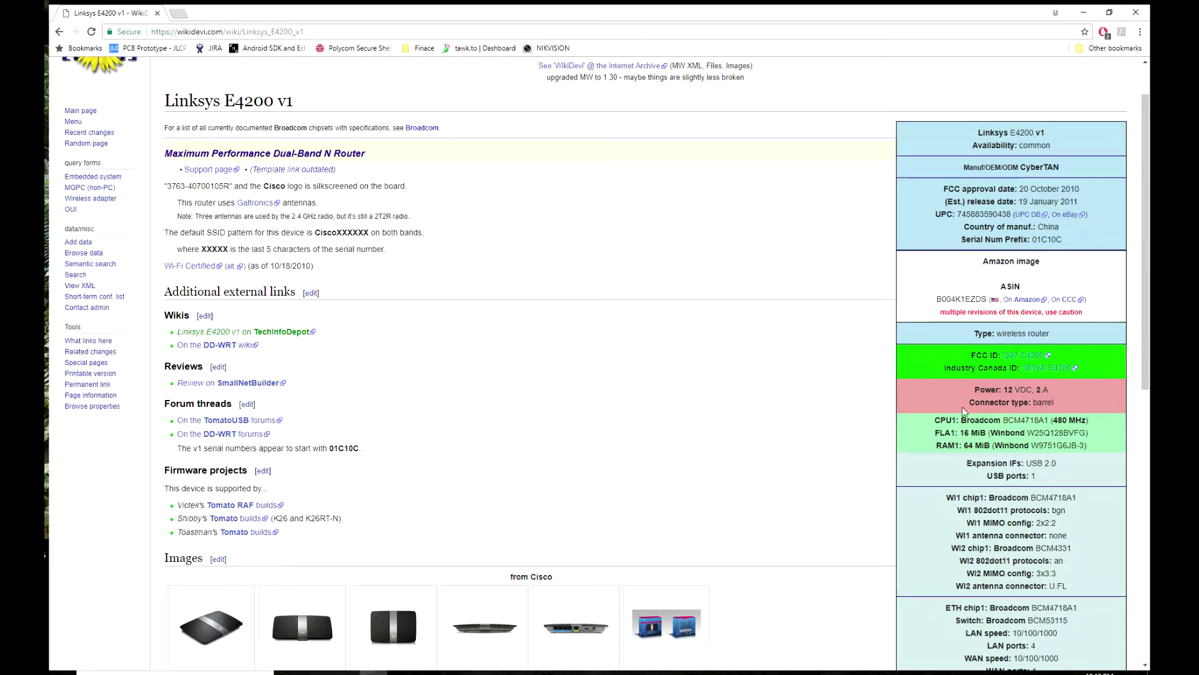
pyautogui.moveTo(937, 423); pyautogui.dragTo(1097, 421)
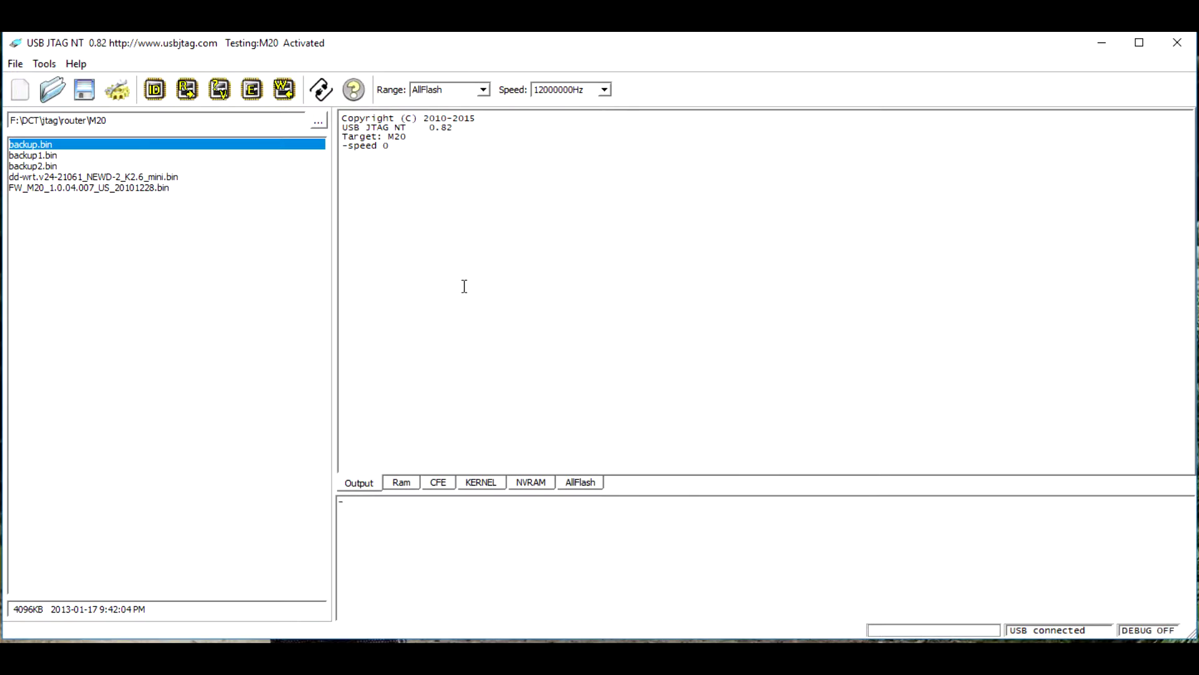
# Detect the router as BCM4716 with W25Q128CV flash and peek at 9fc00000.
pyautogui.click(153, 92)
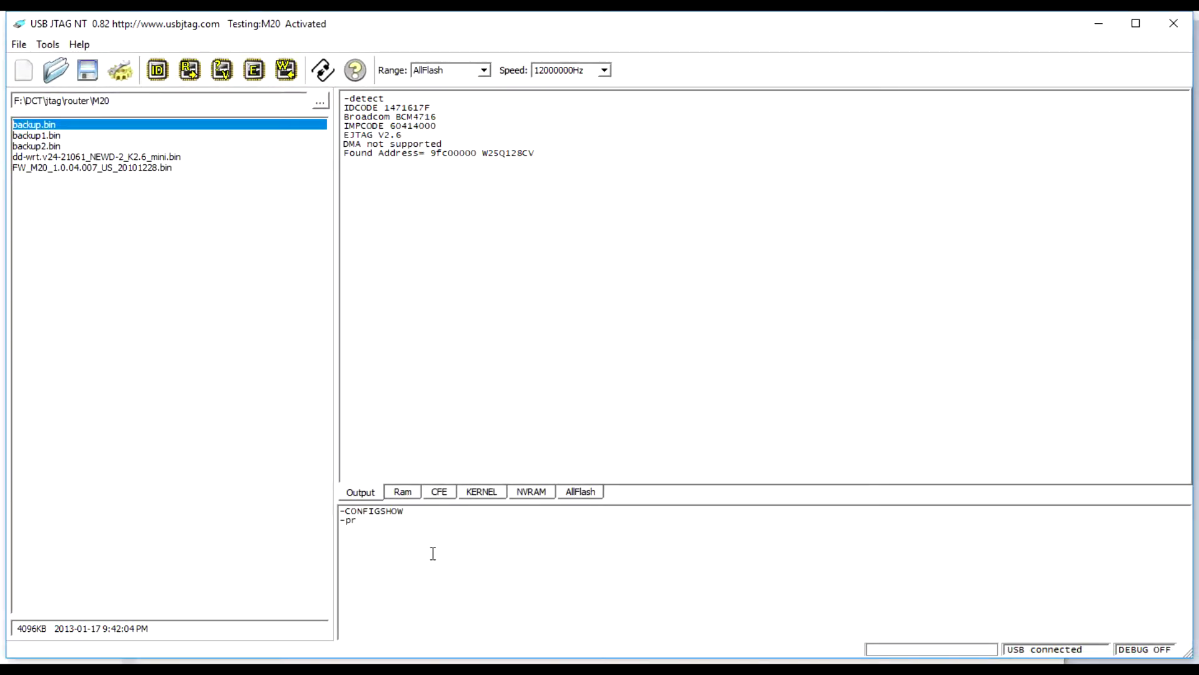
pyautogui.press('BackSpace')
pyautogui.write('eek 9fc00000')
pyautogui.press('Return')
# Peek memory at 9f000000, 9e000000 and 9ec00000.
pyautogui.write('-peek 9f')
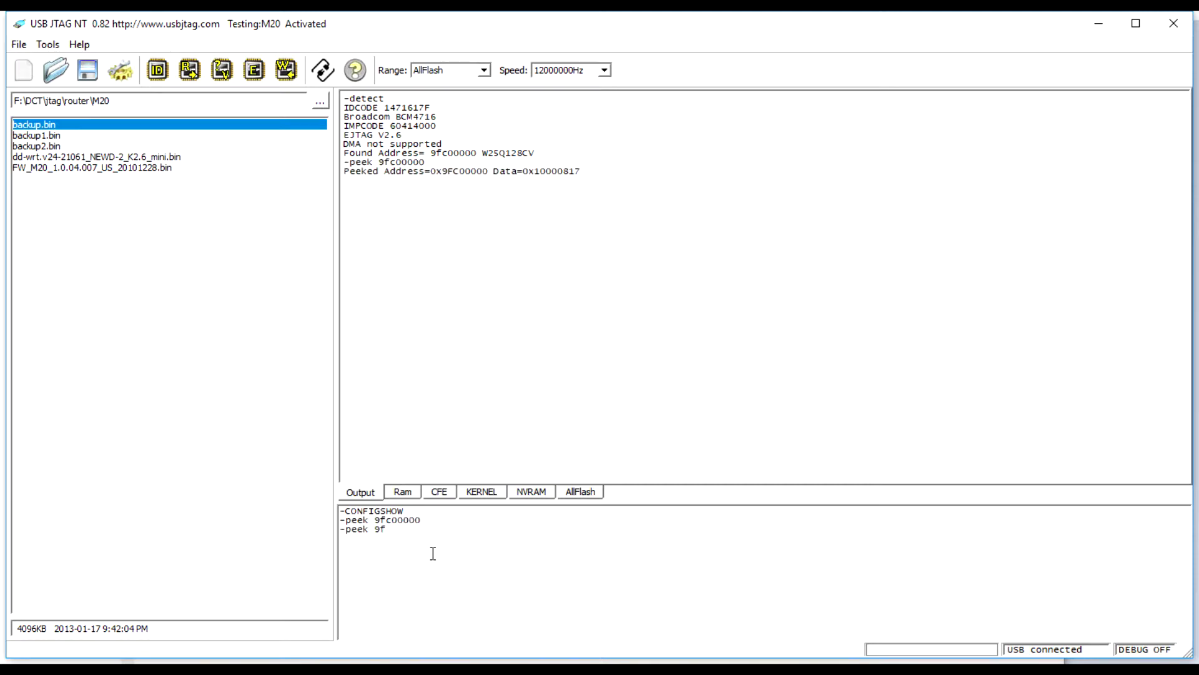
pyautogui.write('000000')
pyautogui.press('Return')
pyautogui.write('p')
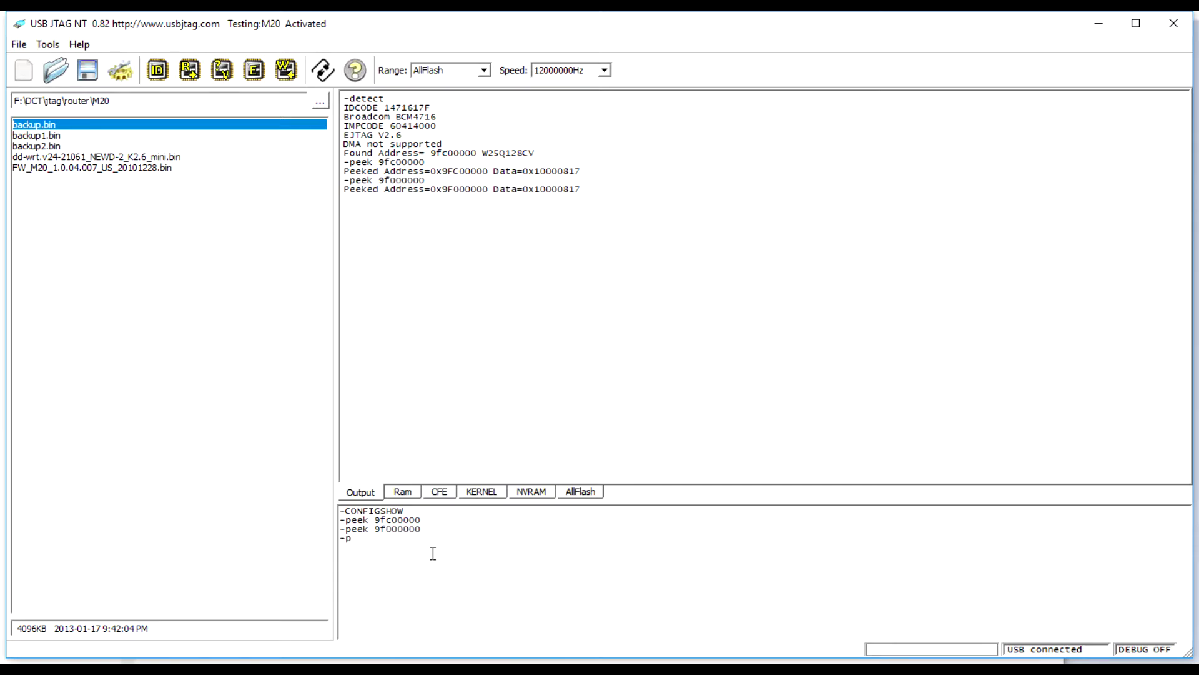
pyautogui.write('eek 9e000000')
pyautogui.press('Return')
pyautogui.write('peek 9')
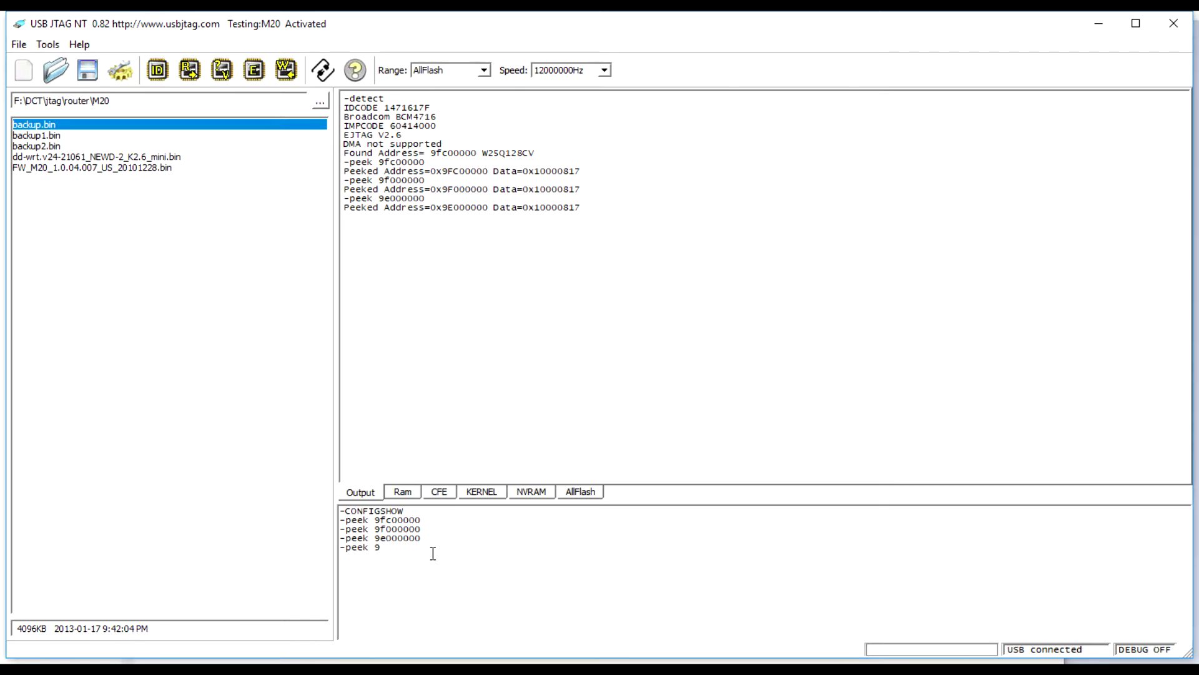
pyautogui.write('ec00000')
pyautogui.press('Return')
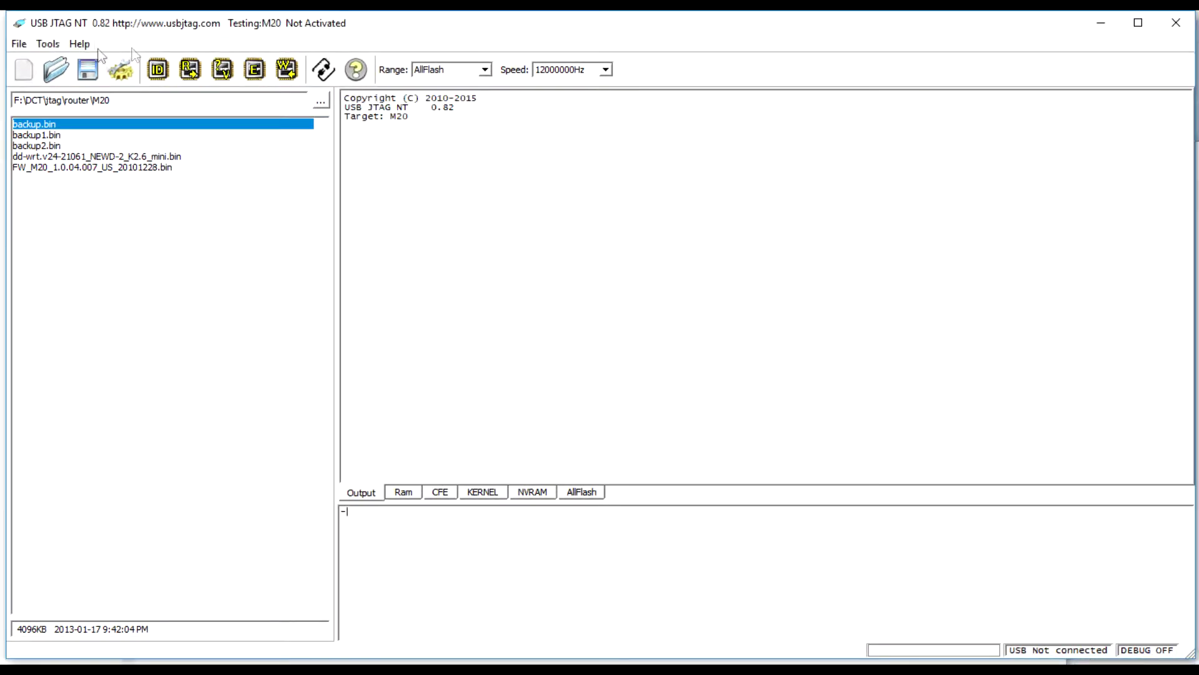
# Create a new Router target XML copied from M20 and name it E4200.
pyautogui.click(49, 43)
pyautogui.click(83, 116)
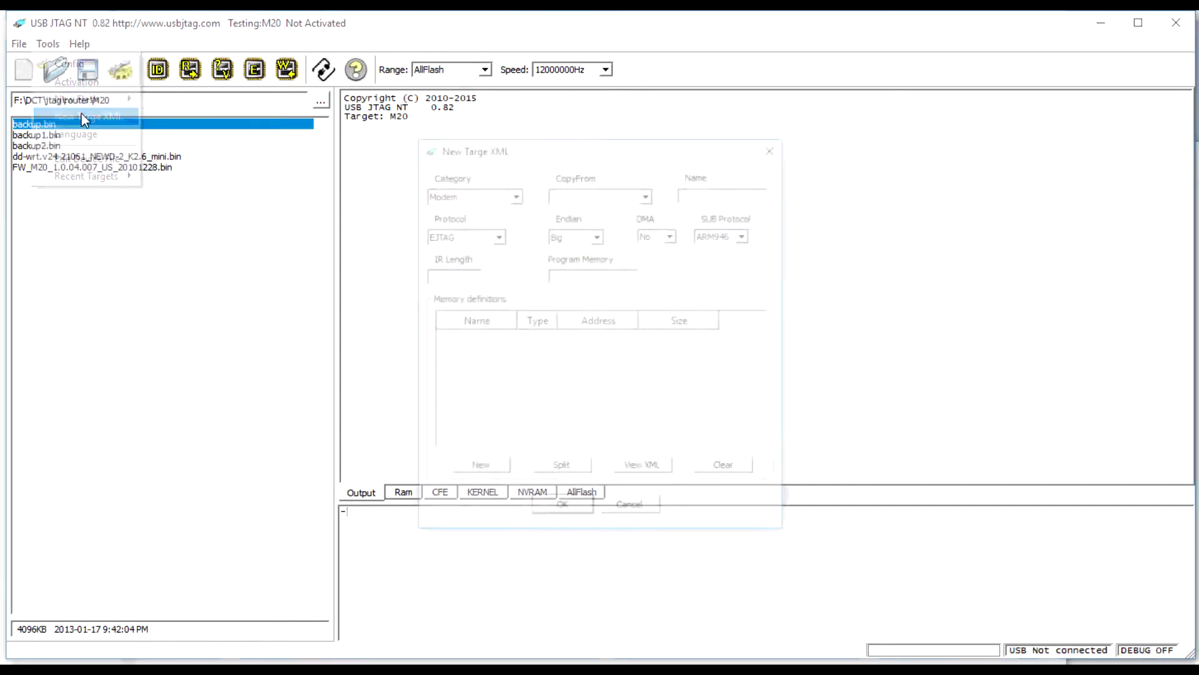
pyautogui.click(514, 195)
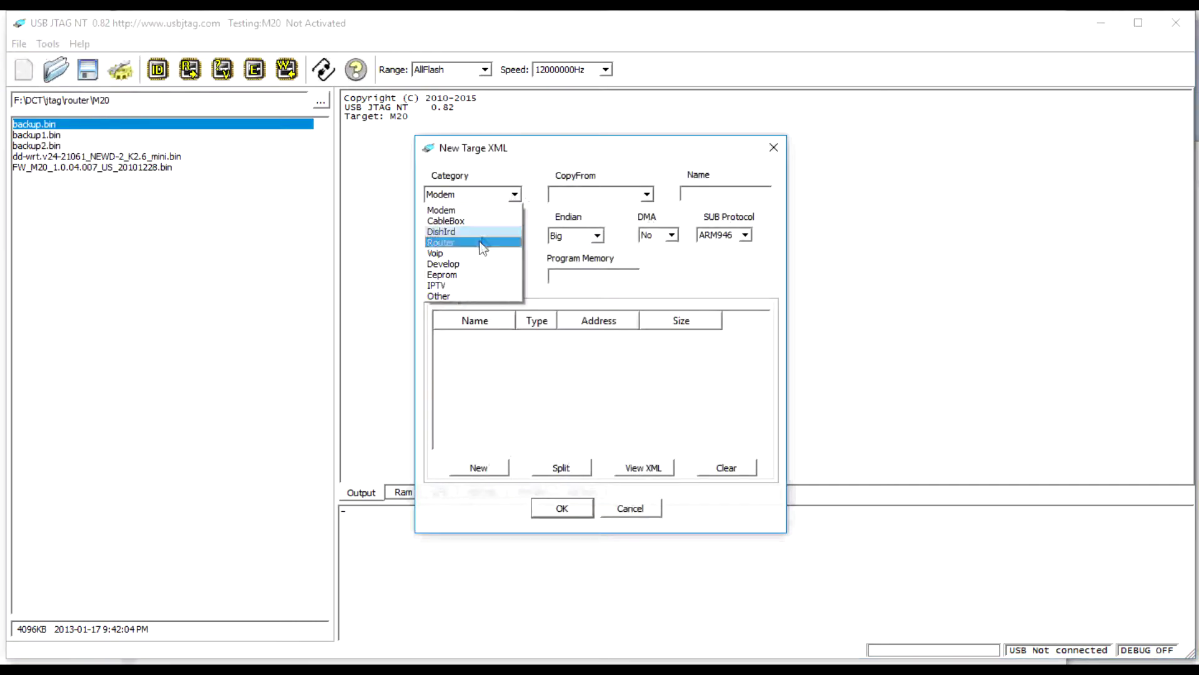
pyautogui.click(445, 228)
pyautogui.click(647, 195)
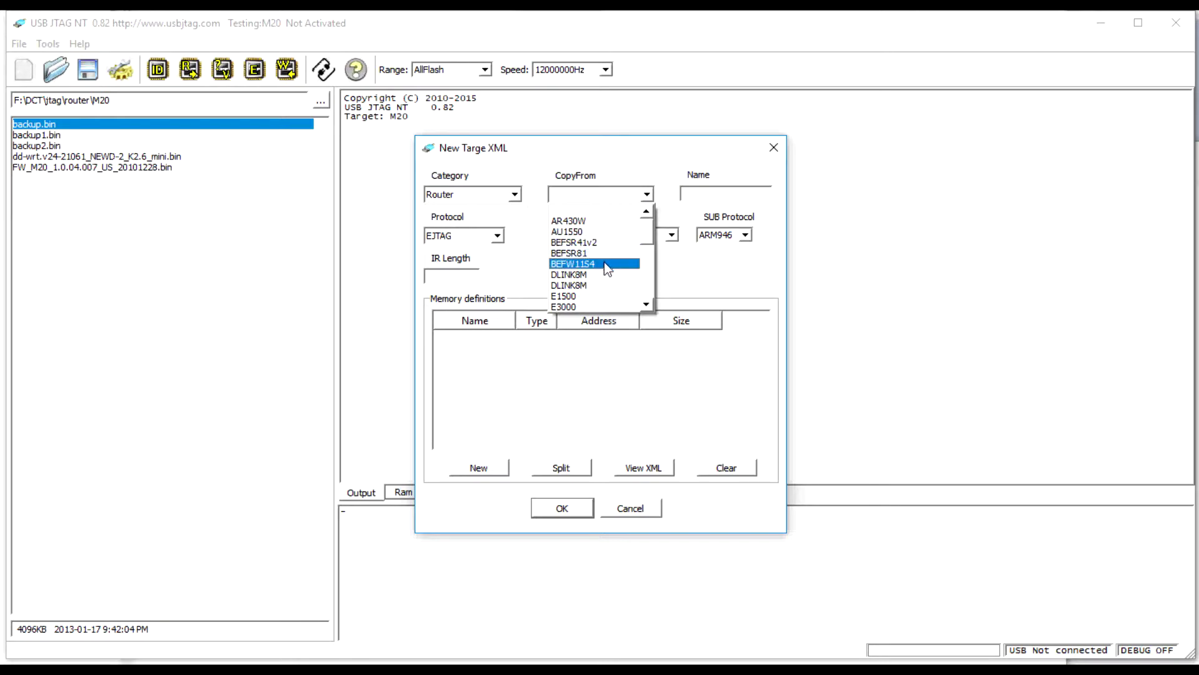
pyautogui.click(576, 307)
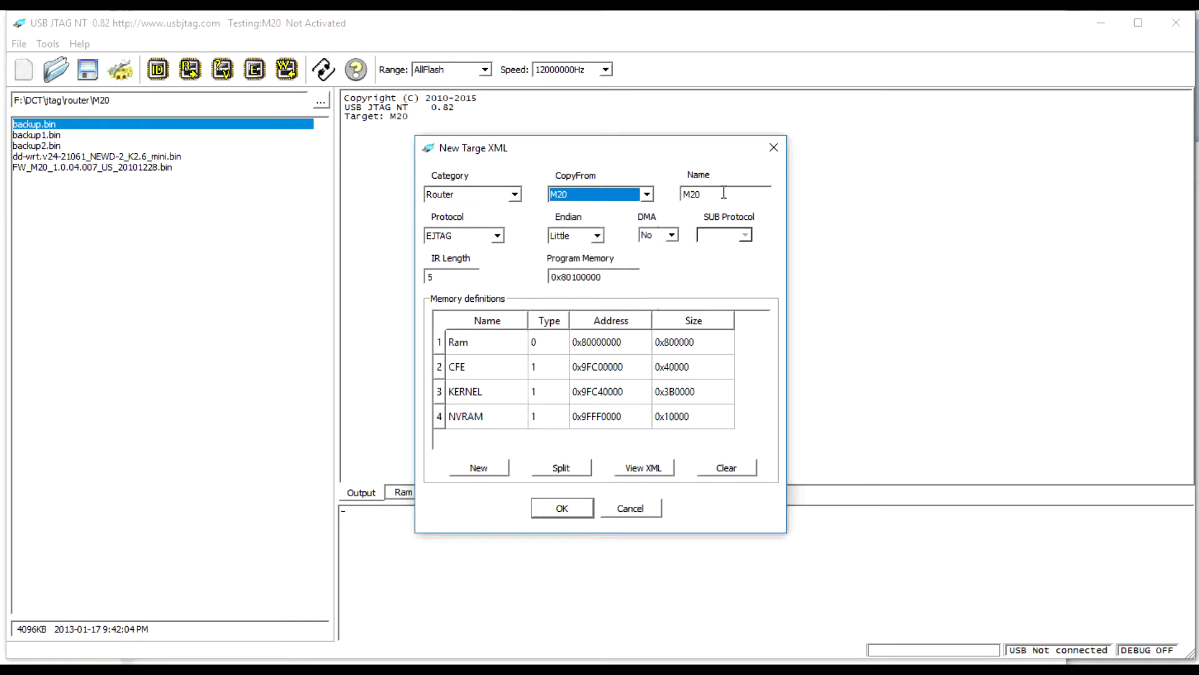
pyautogui.doubleClick(724, 193)
pyautogui.write('E4200')
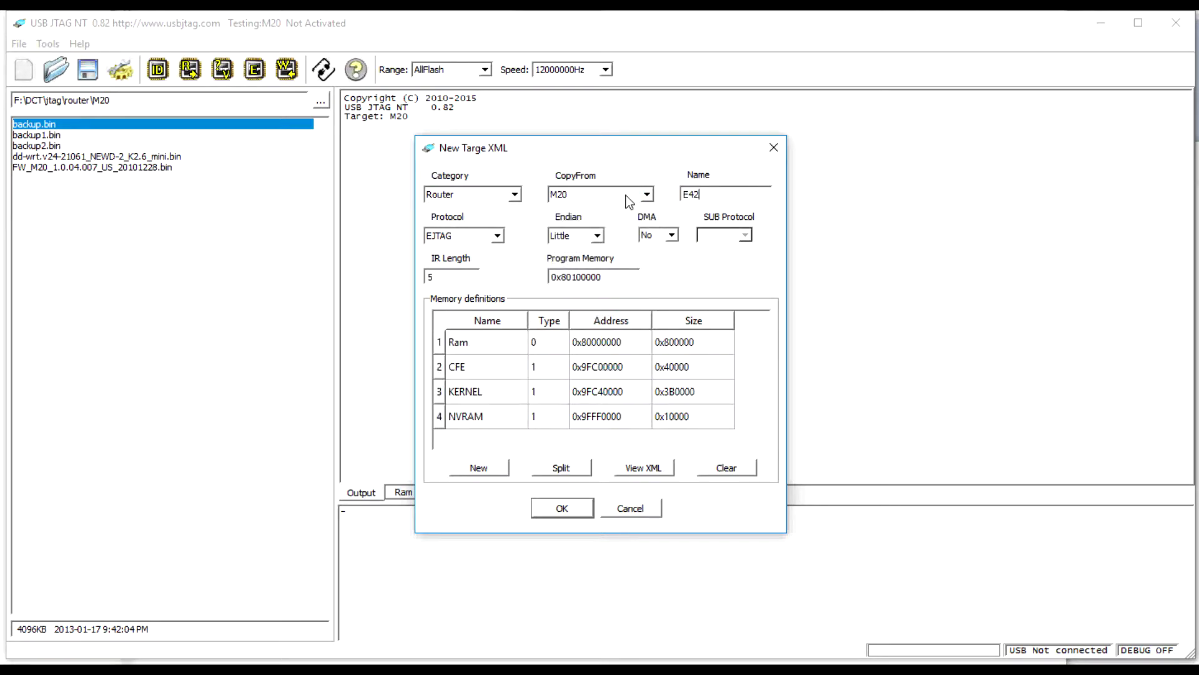
# Clear the Ram, NVRAM and KERNEL rows from the memory table.
pyautogui.click(647, 343)
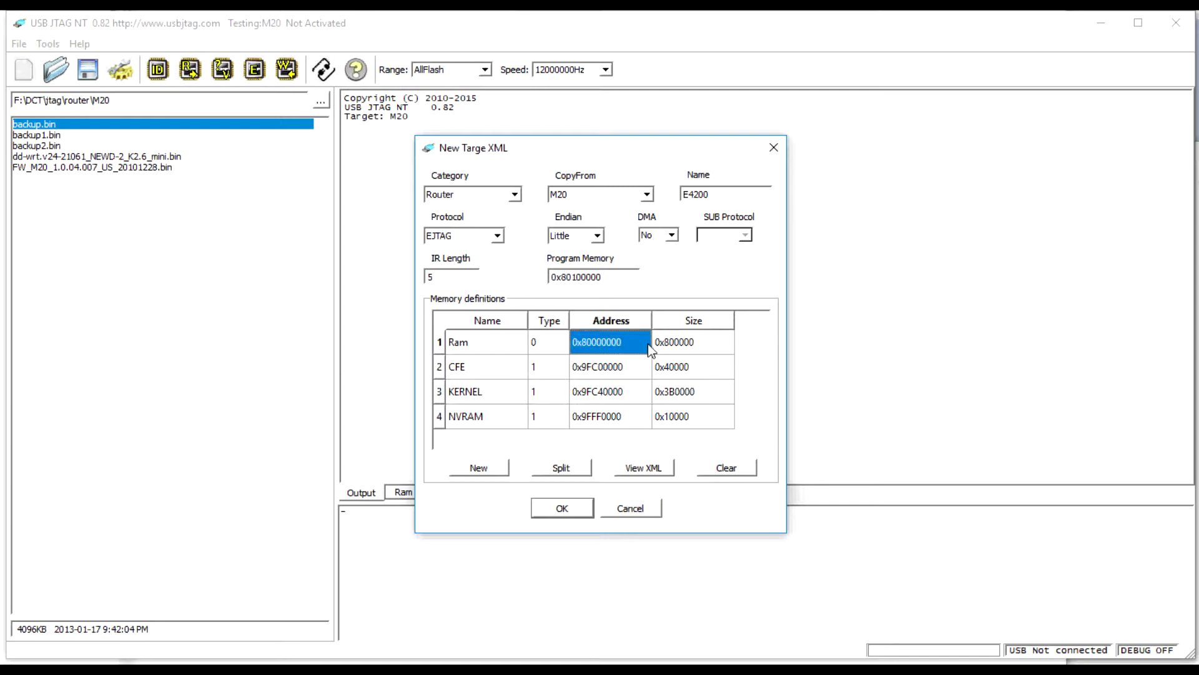
pyautogui.click(708, 469)
pyautogui.click(676, 391)
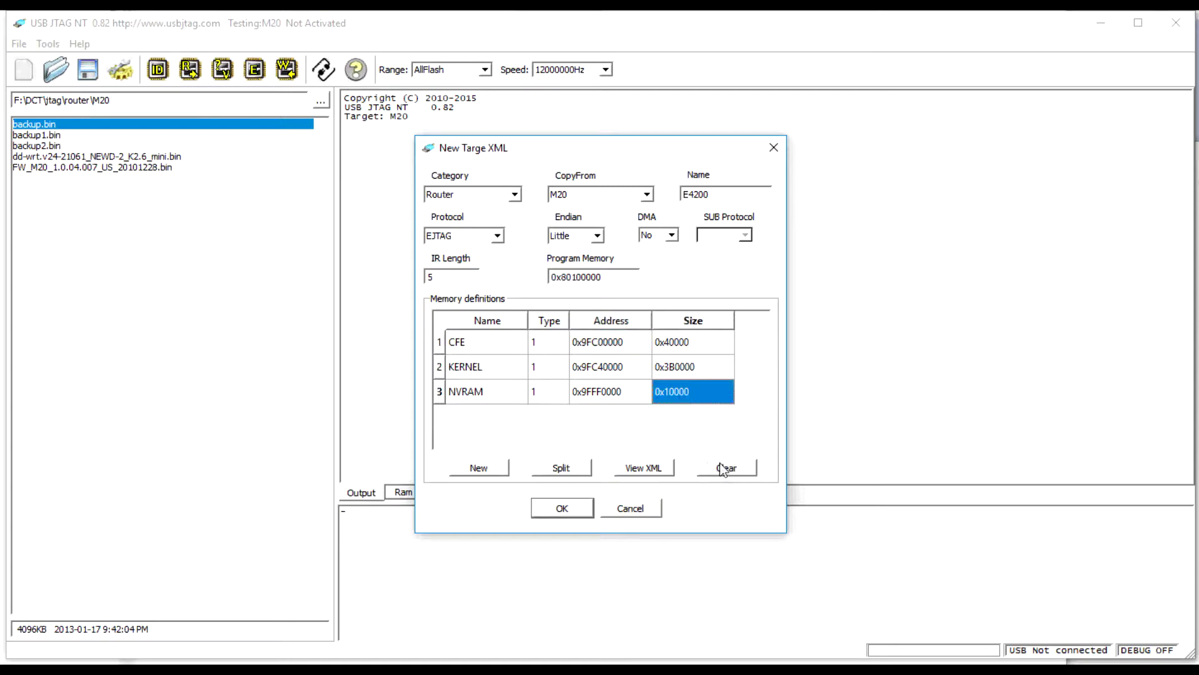
pyautogui.click(722, 469)
pyautogui.click(675, 375)
# Change the CFE address to 0x9E000000.
pyautogui.click(727, 468)
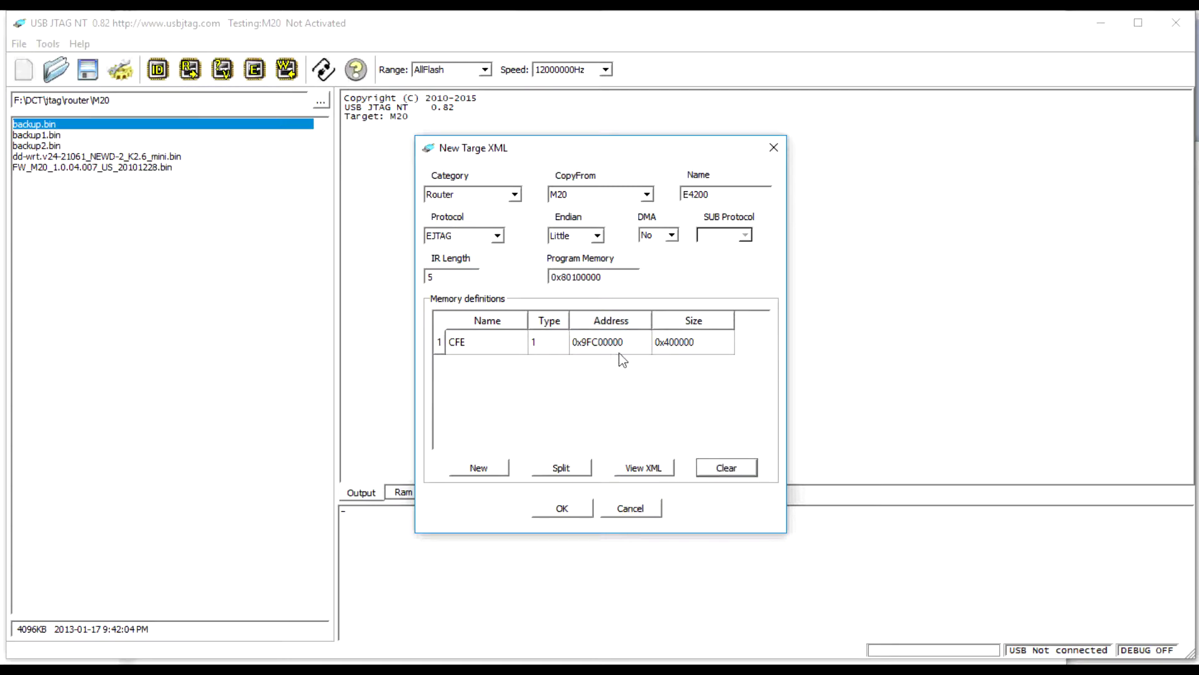
pyautogui.click(594, 348)
pyautogui.click(591, 346)
pyautogui.click(592, 345)
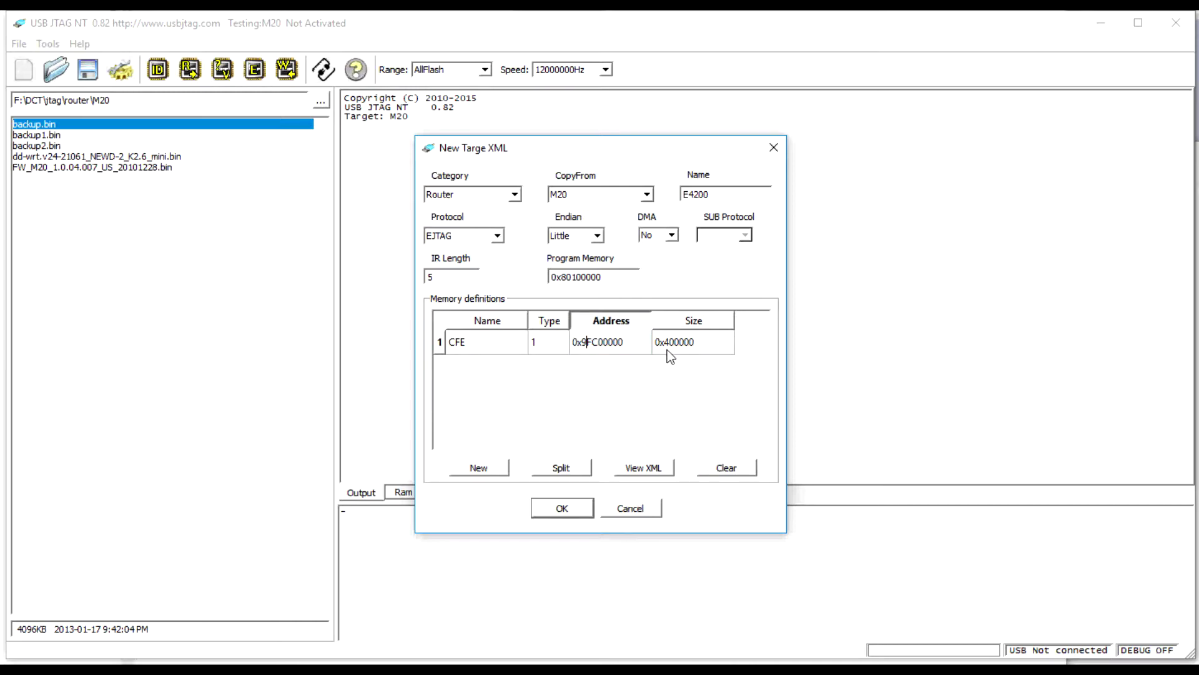
pyautogui.write('E')
pyautogui.press('Delete')
pyautogui.press('Delete')
pyautogui.write('0')
pyautogui.click(668, 350)
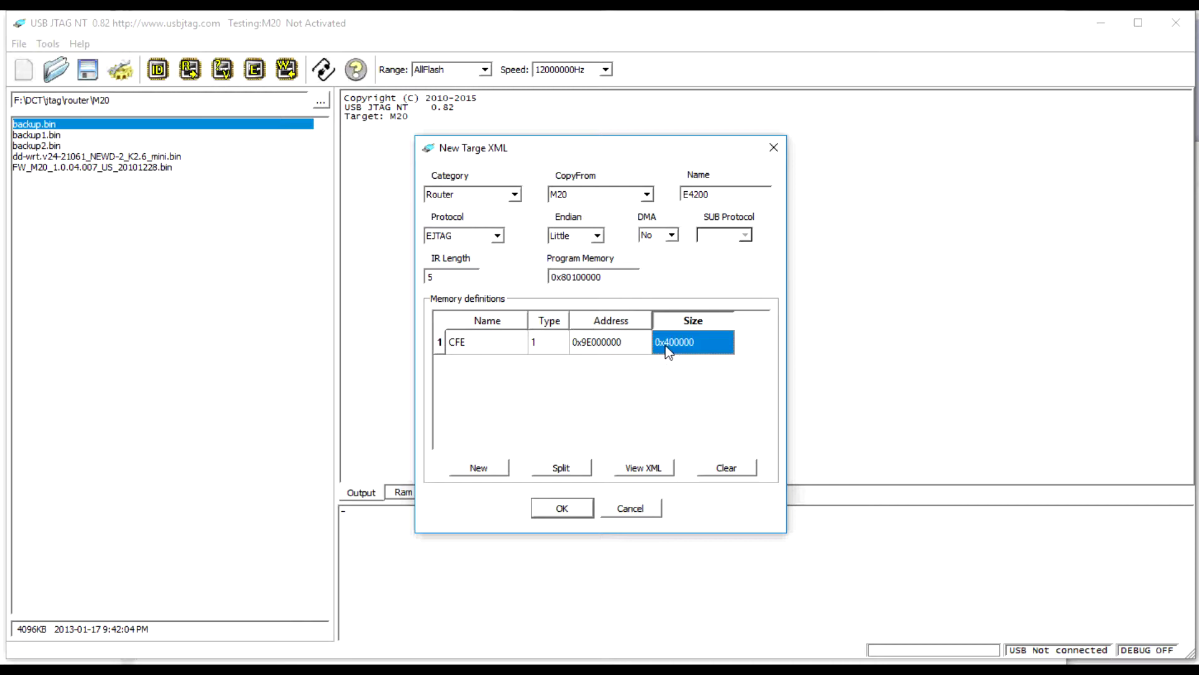
# Set the CFE size to 0x1000000 and bring up its Split settings.
pyautogui.click(672, 347)
pyautogui.click(669, 345)
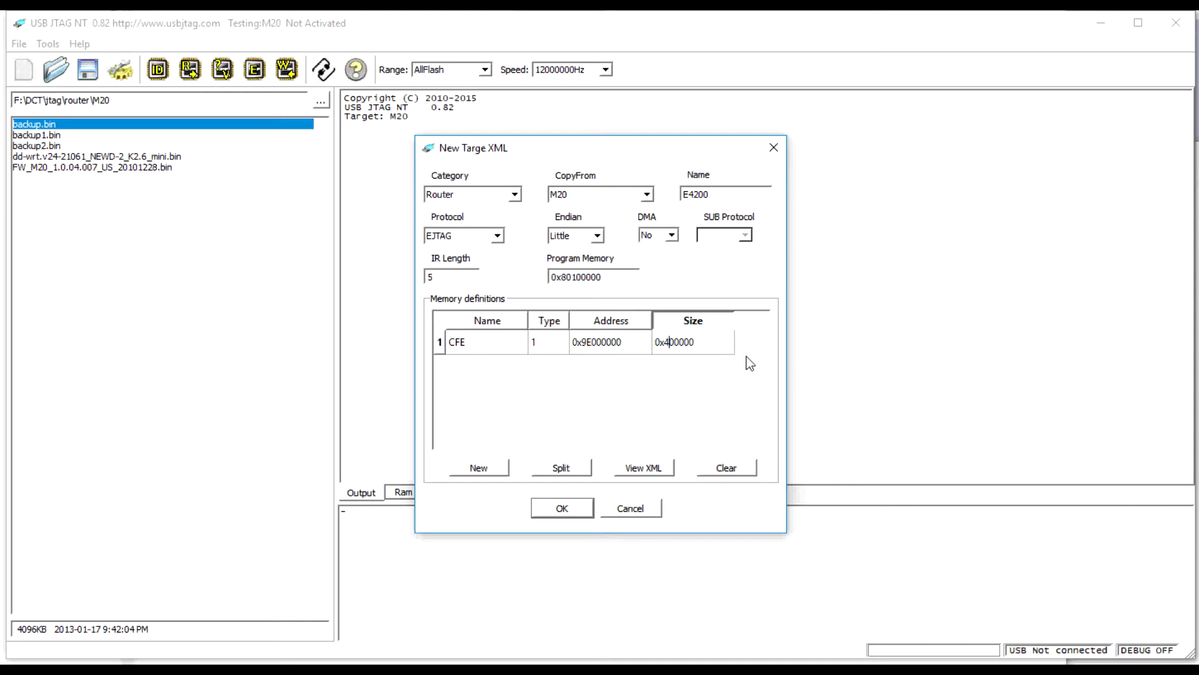
pyautogui.press('Delete')
pyautogui.write('10')
pyautogui.click(750, 363)
pyautogui.click(673, 345)
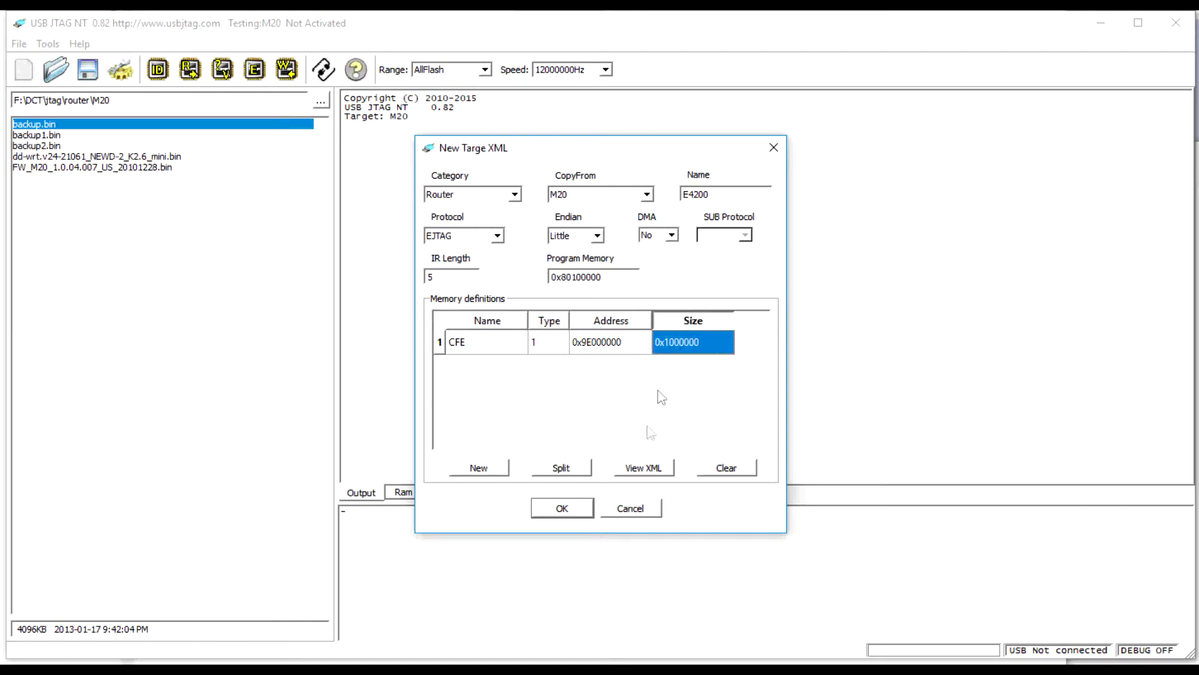
pyautogui.click(565, 470)
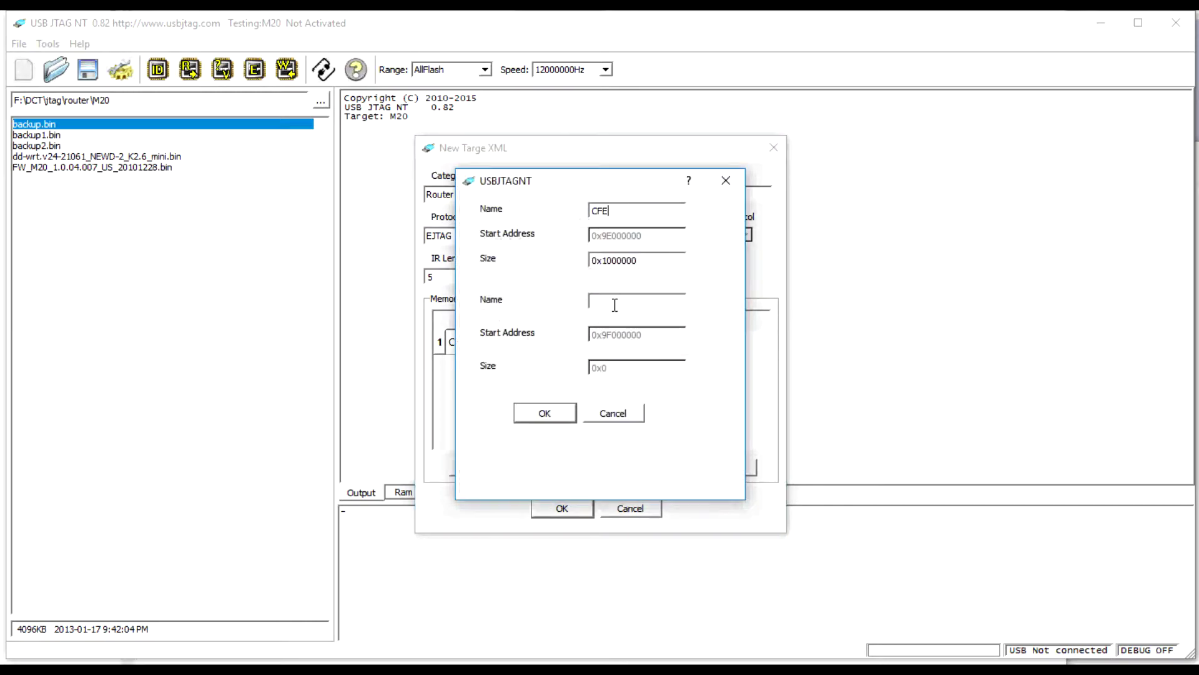
# Split CFE to size 0x40000, naming the new second region Kernel.
pyautogui.click(603, 260)
pyautogui.write('4')
pyautogui.click(632, 301)
pyautogui.write('Kernel')
pyautogui.click(544, 413)
# Split Kernel to size 0xFB0000 with a new NVRAM region, and save the target.
pyautogui.click(604, 369)
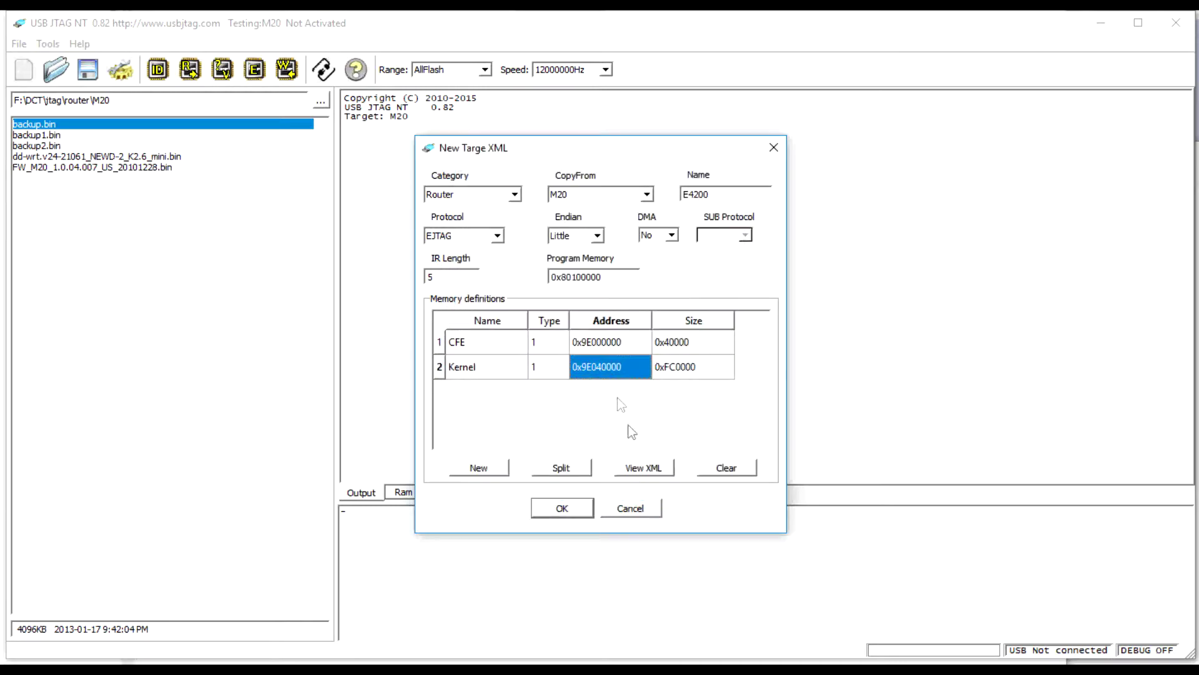
pyautogui.click(562, 469)
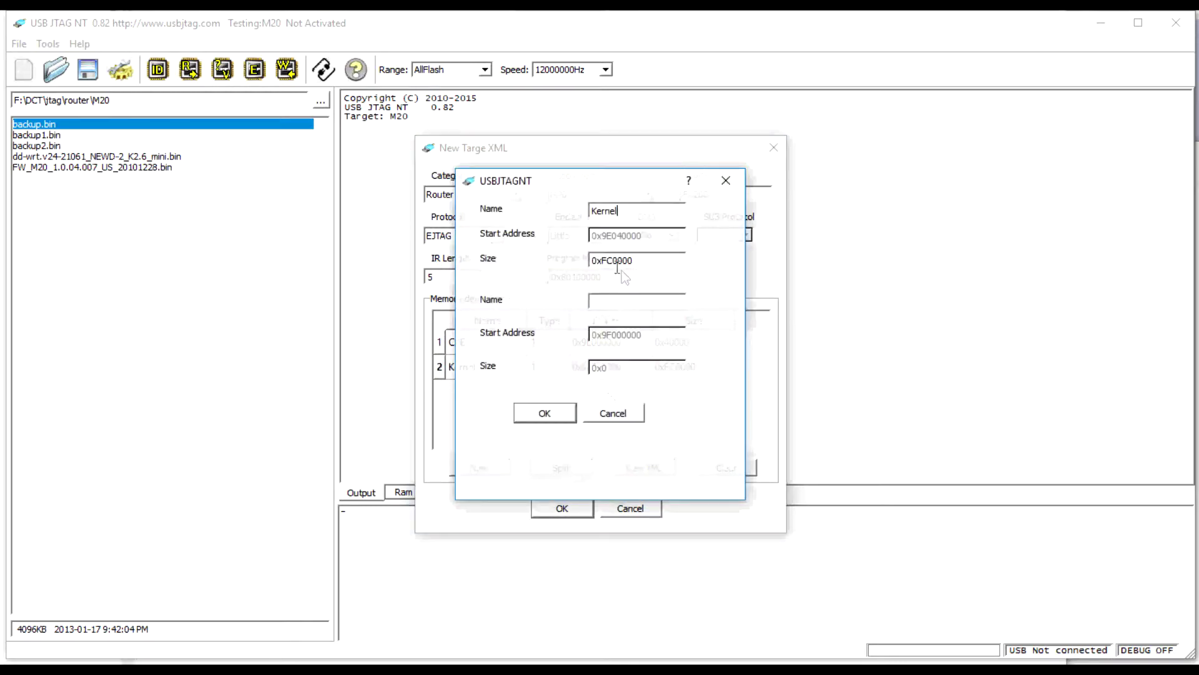
pyautogui.click(606, 261)
pyautogui.write('B')
pyautogui.press('Delete')
pyautogui.click(662, 302)
pyautogui.write('NVRAM')
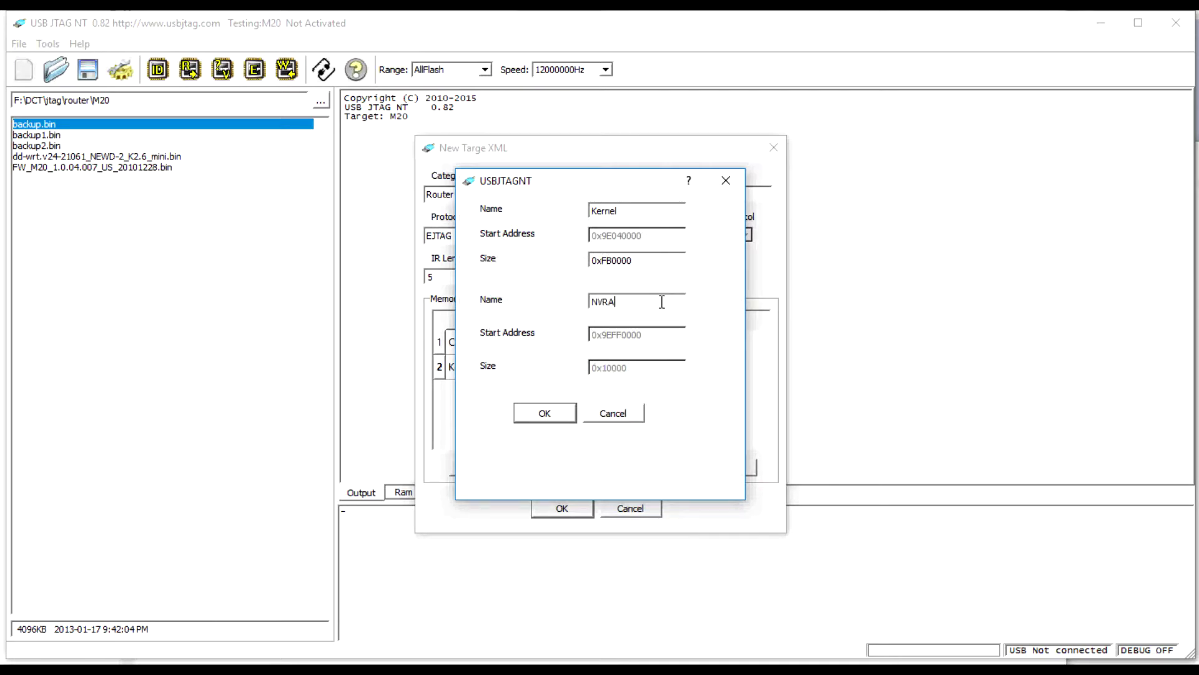
pyautogui.click(558, 413)
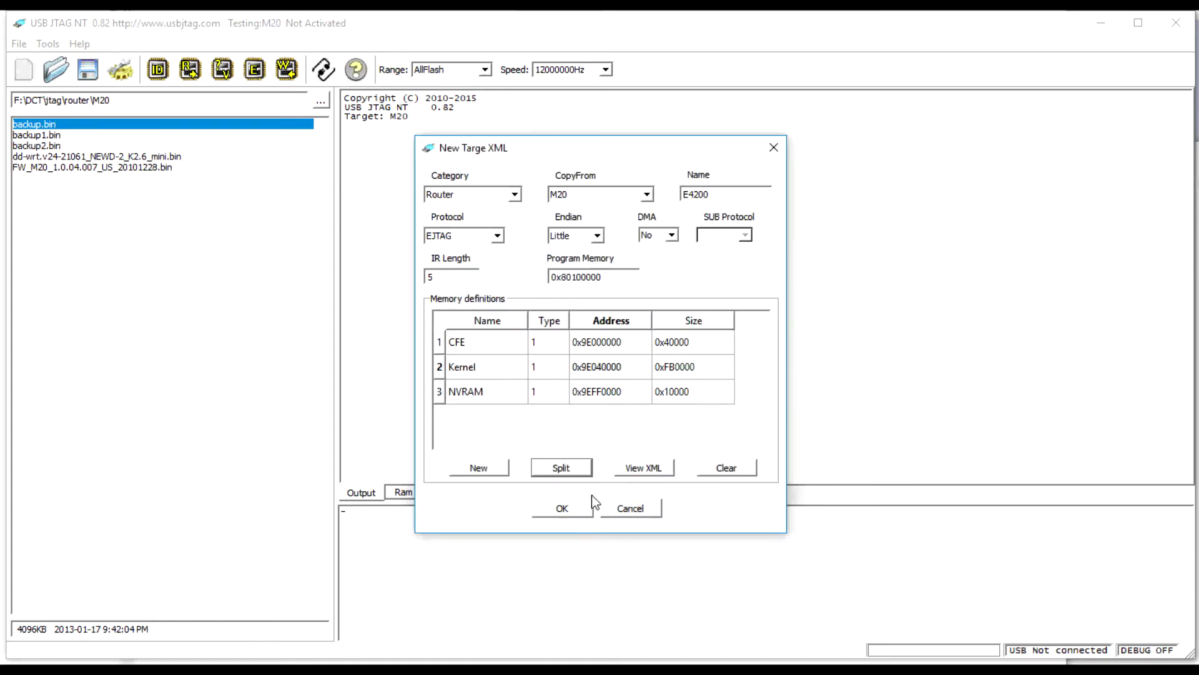
pyautogui.click(564, 508)
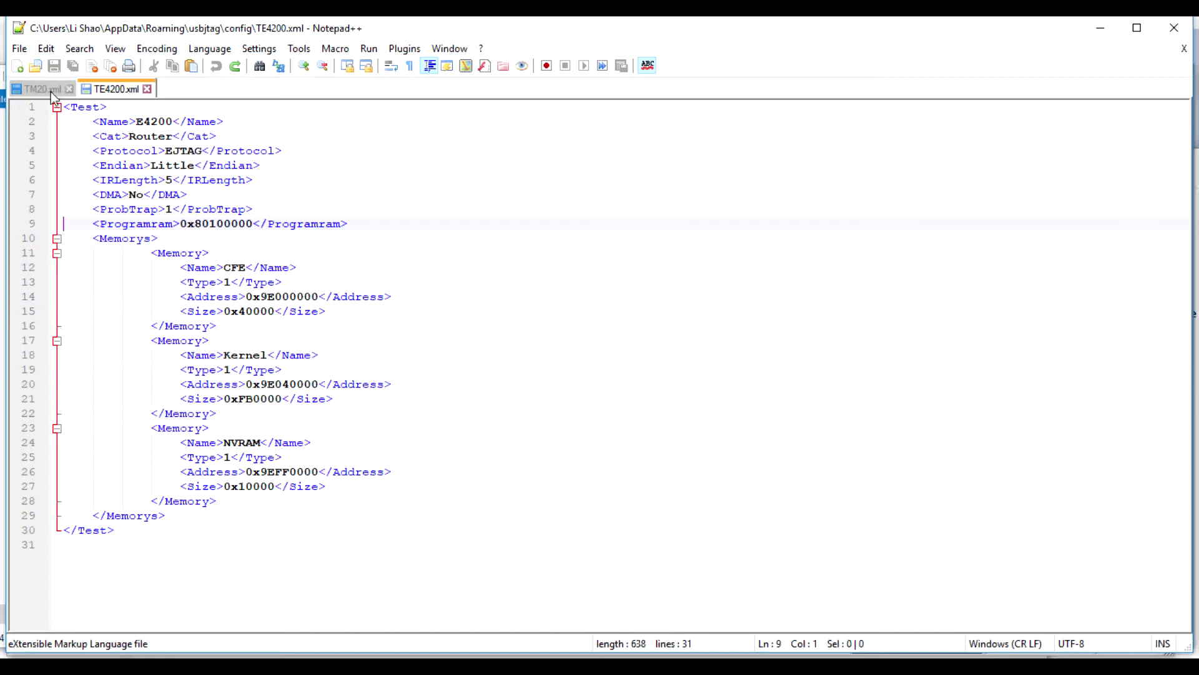
# Paste the SPIFlash 1 line from TM20.xml into TE4200.xml.
pyautogui.click(44, 92)
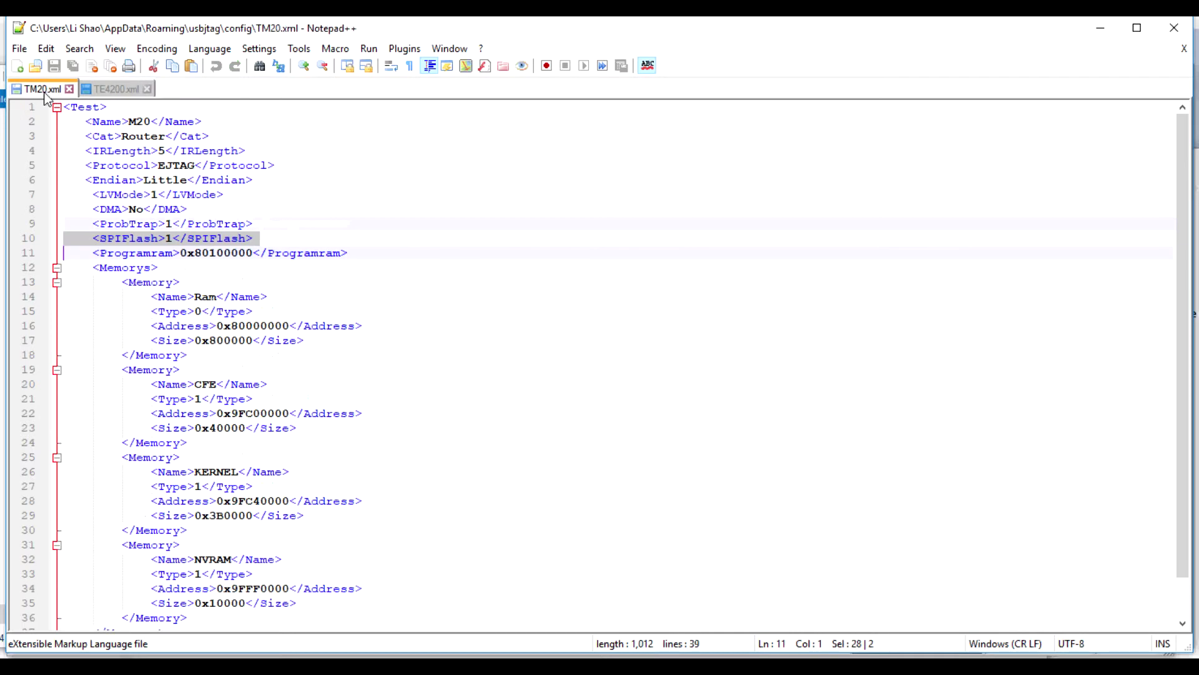
pyautogui.click(95, 91)
pyautogui.click(56, 92)
pyautogui.click(115, 88)
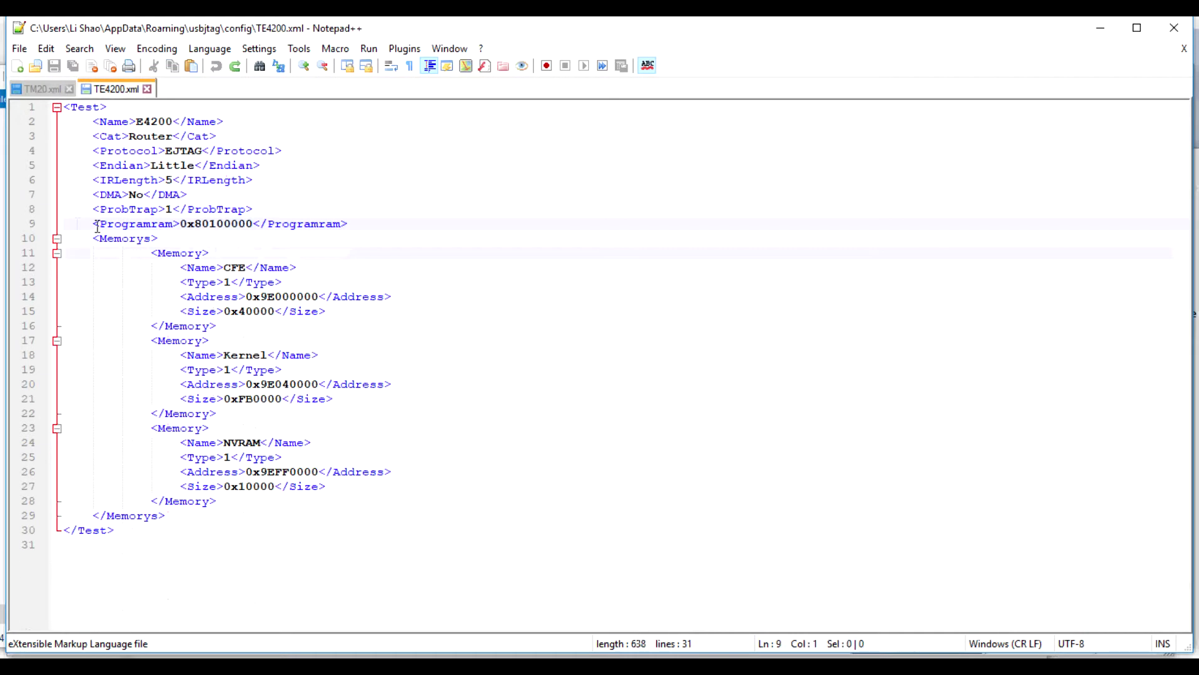
pyautogui.write('<SPIFlash>1</SPIFlash>')
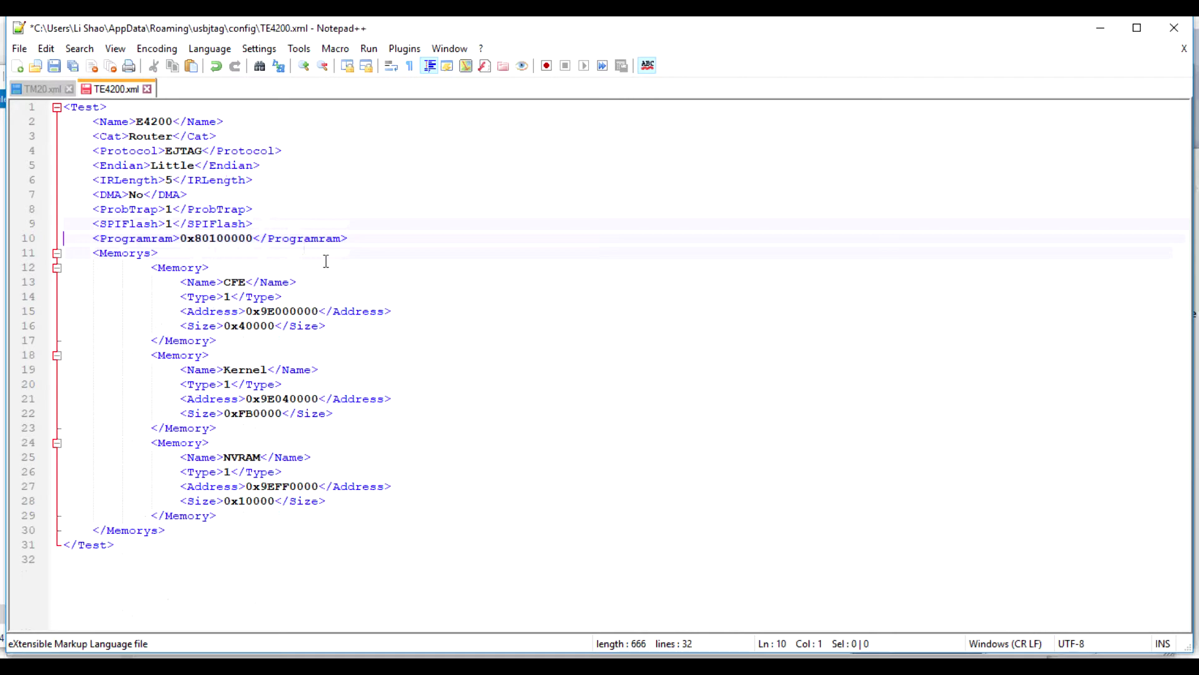
# Copy the LVMode 1 line from TM20.xml into TE4200.xml after IRLength.
pyautogui.click(44, 91)
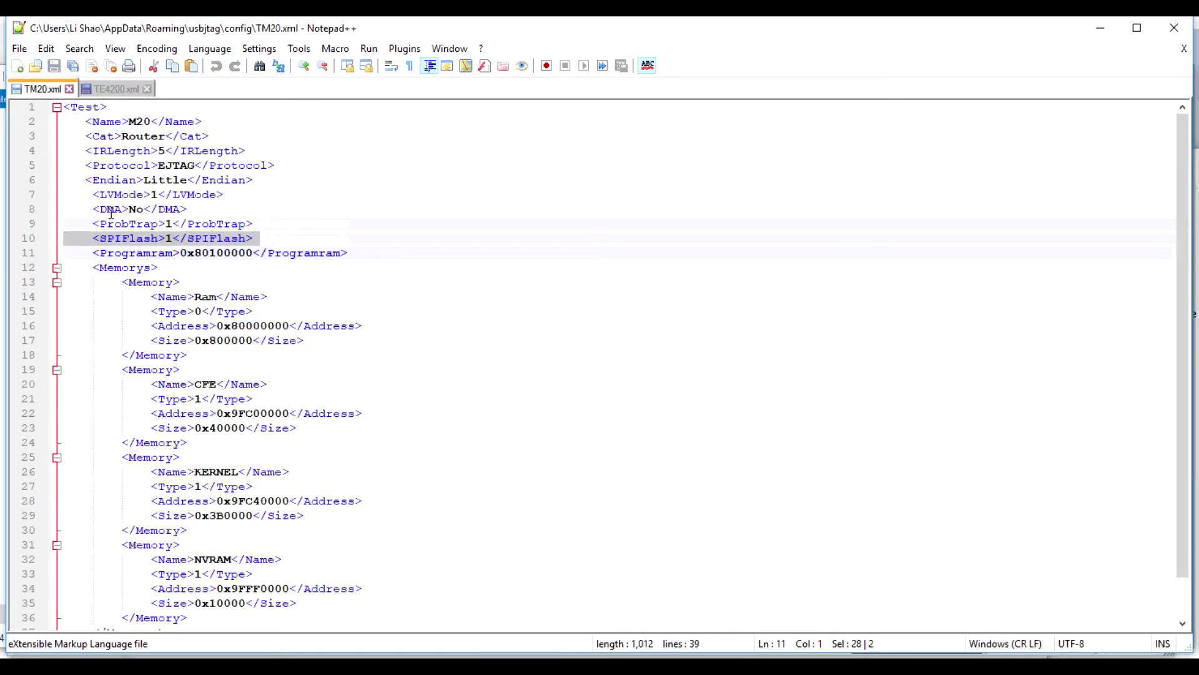
pyautogui.moveTo(92, 194); pyautogui.dragTo(275, 199)
pyautogui.hotkey('ctrl', 'c')
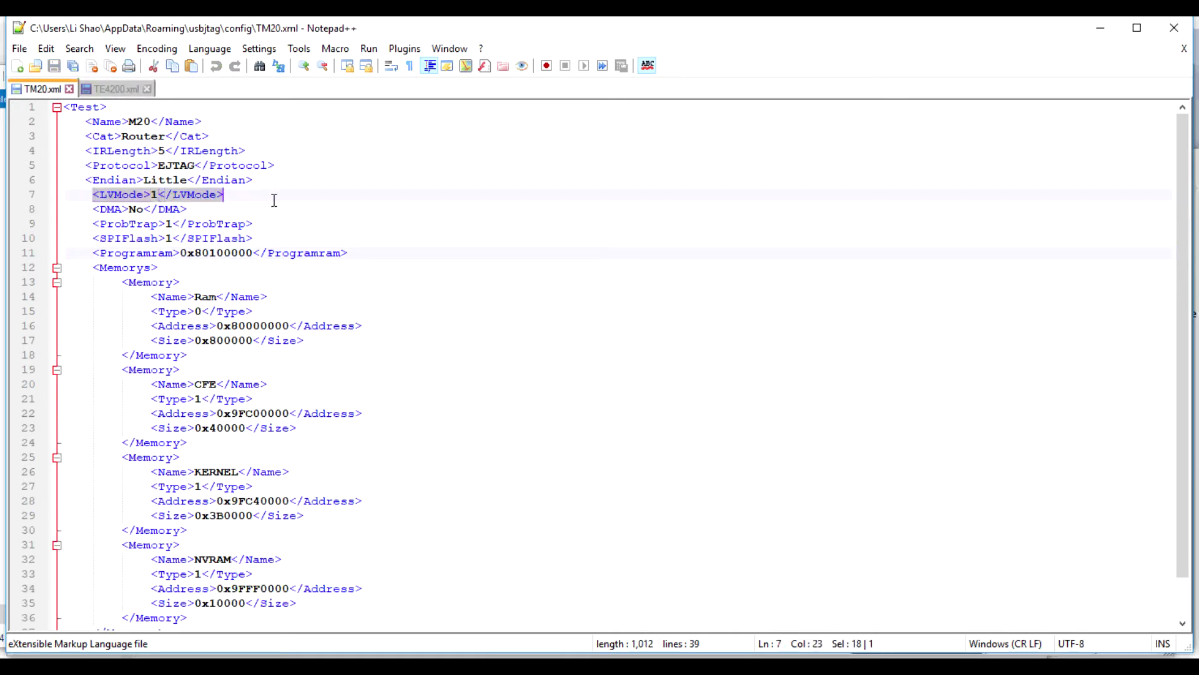
pyautogui.click(122, 92)
pyautogui.click(306, 152)
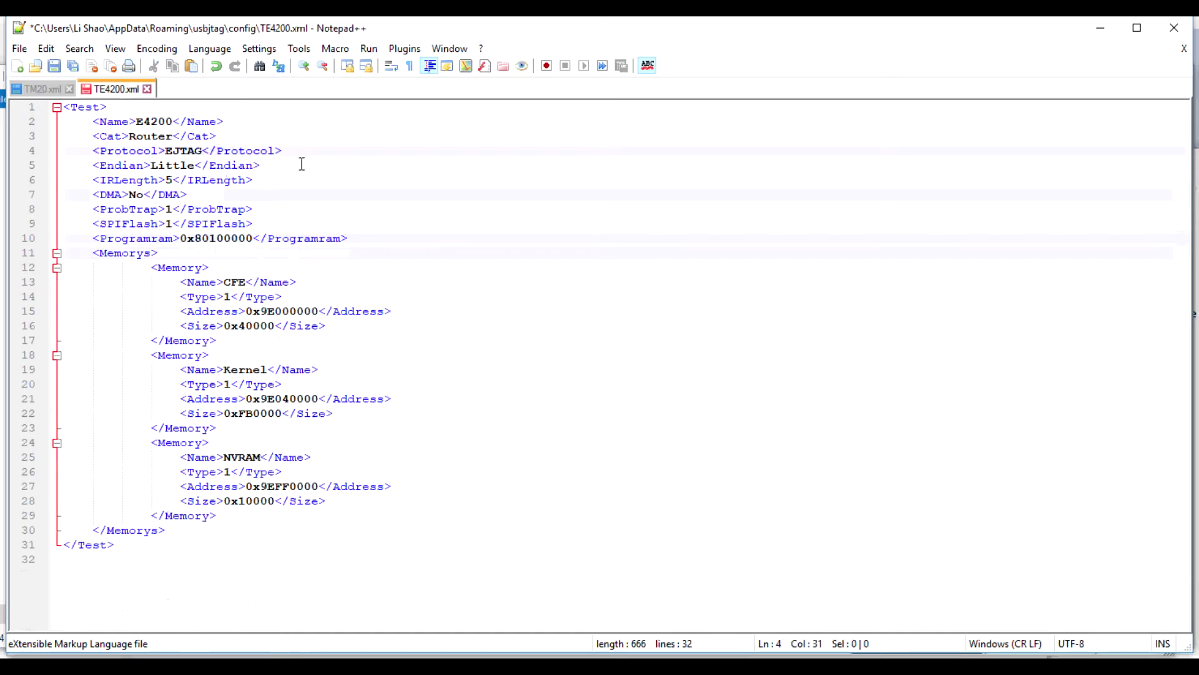
pyautogui.click(297, 167)
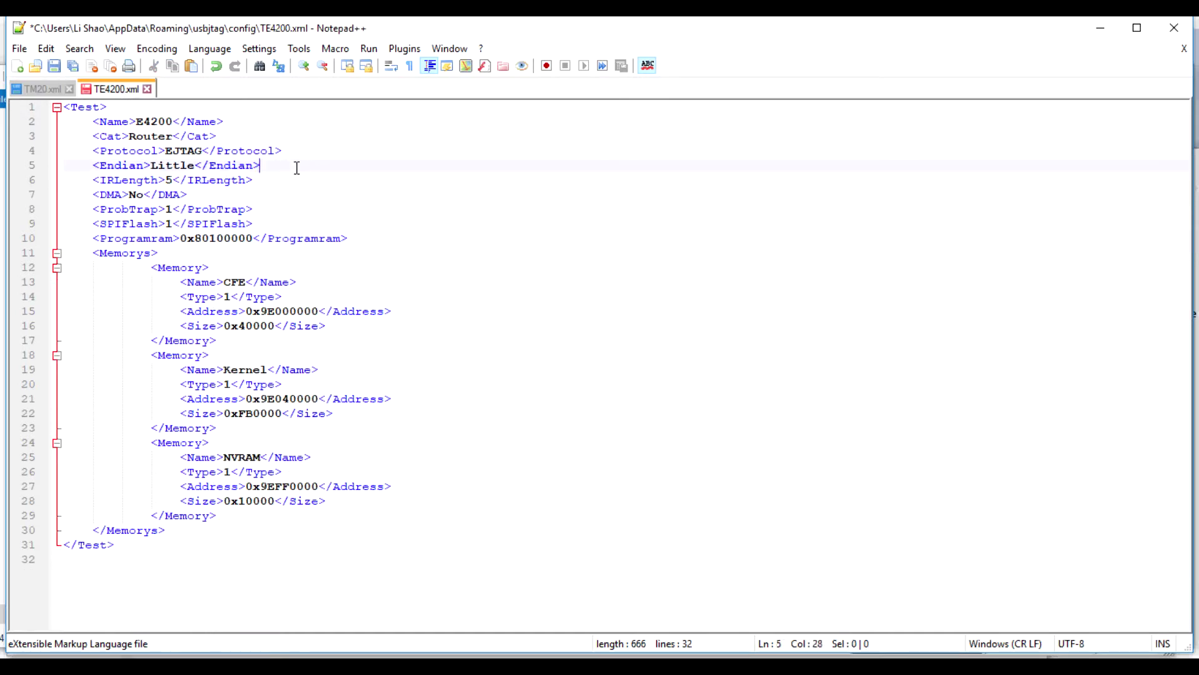
pyautogui.press('Down')
pyautogui.press('Return')
pyautogui.hotkey('ctrl', 'v')
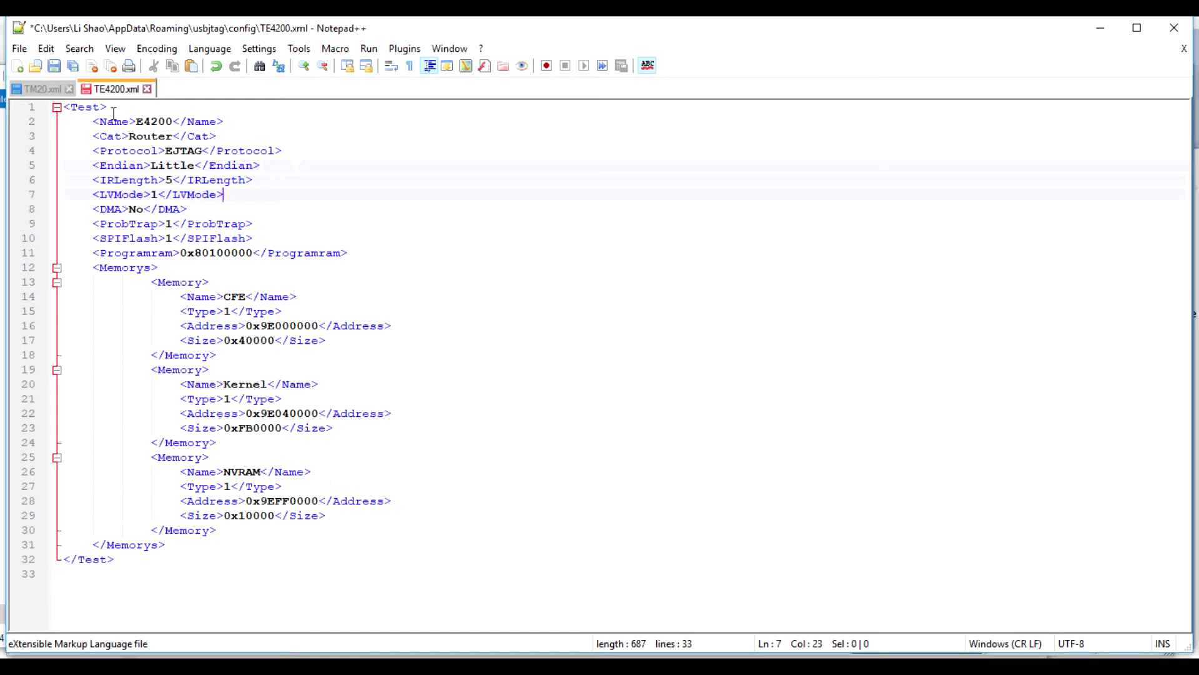
# Compare TE4200.xml against TM20.xml to check the copied lines.
pyautogui.click(45, 90)
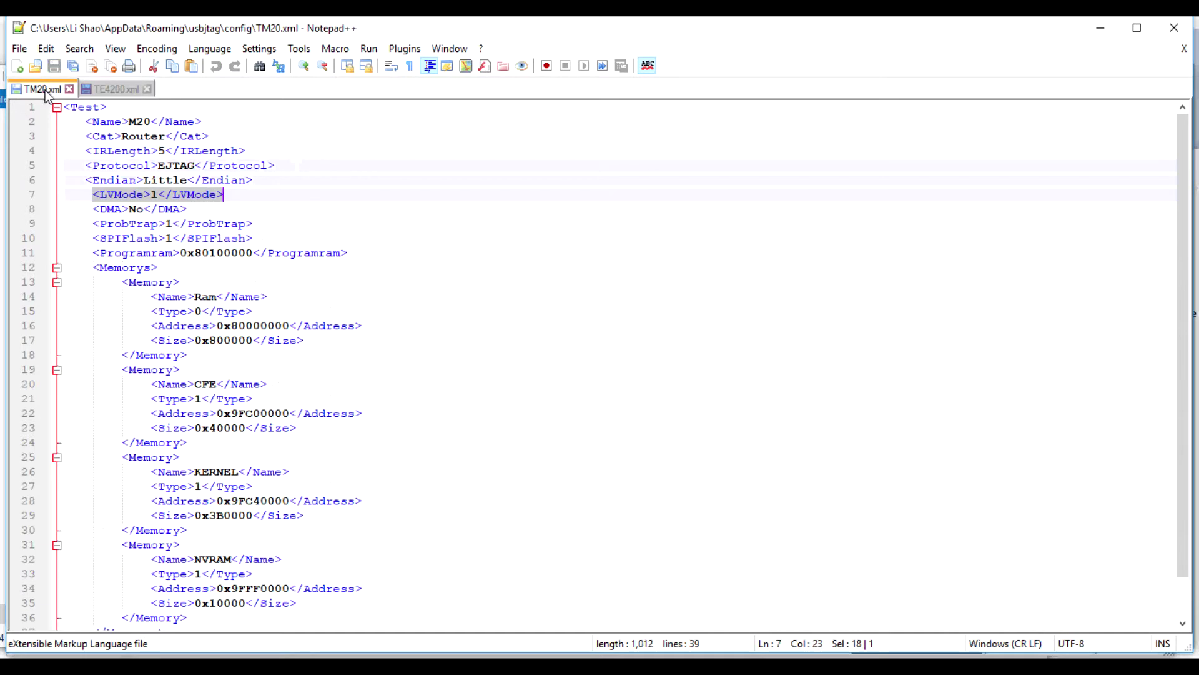
pyautogui.click(122, 92)
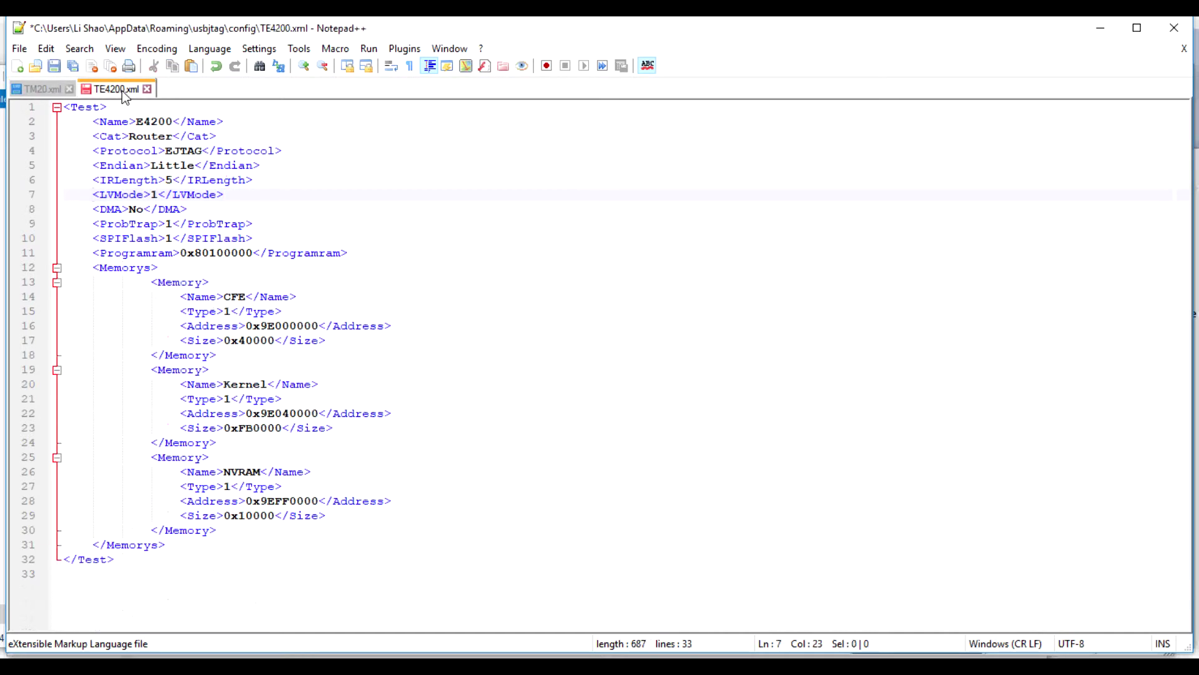
pyautogui.click(36, 87)
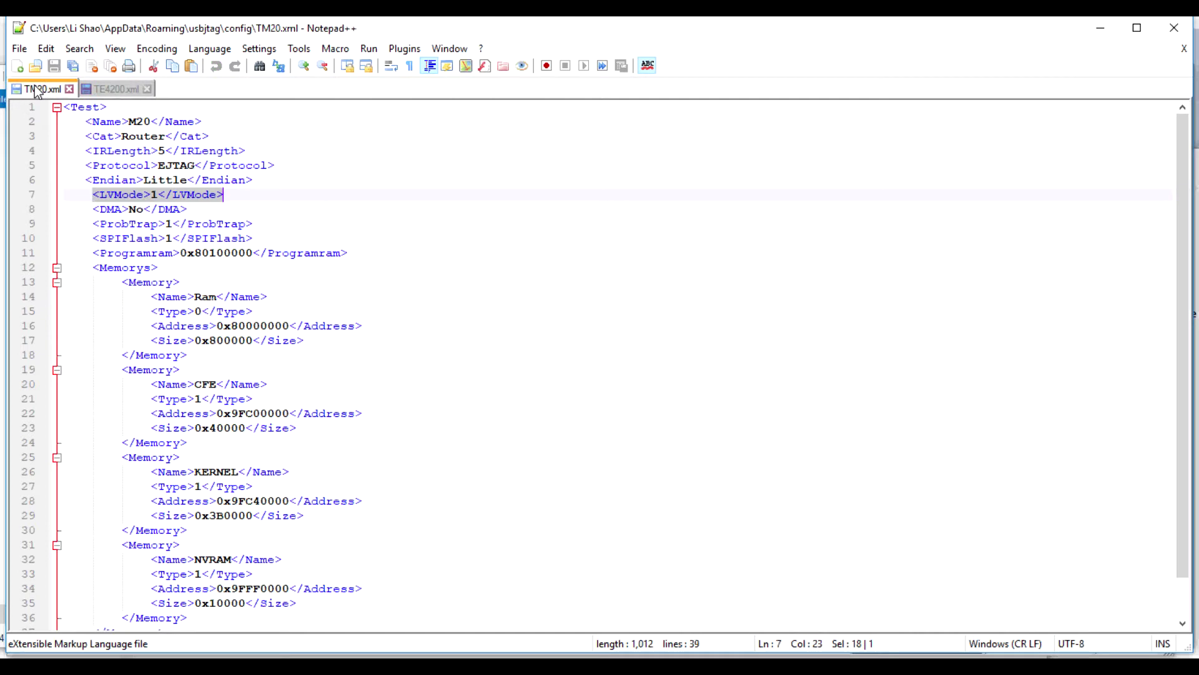
pyautogui.click(130, 92)
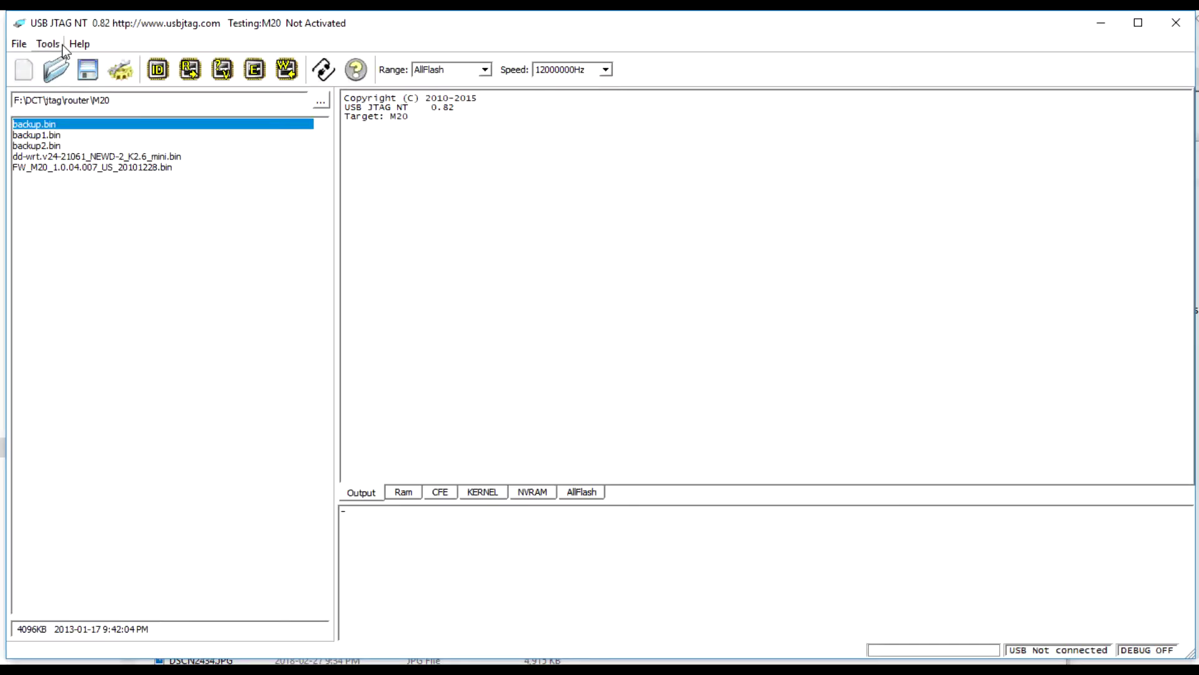
# Select E4200 as the target in the Config dialog.
pyautogui.click(59, 44)
pyautogui.click(65, 65)
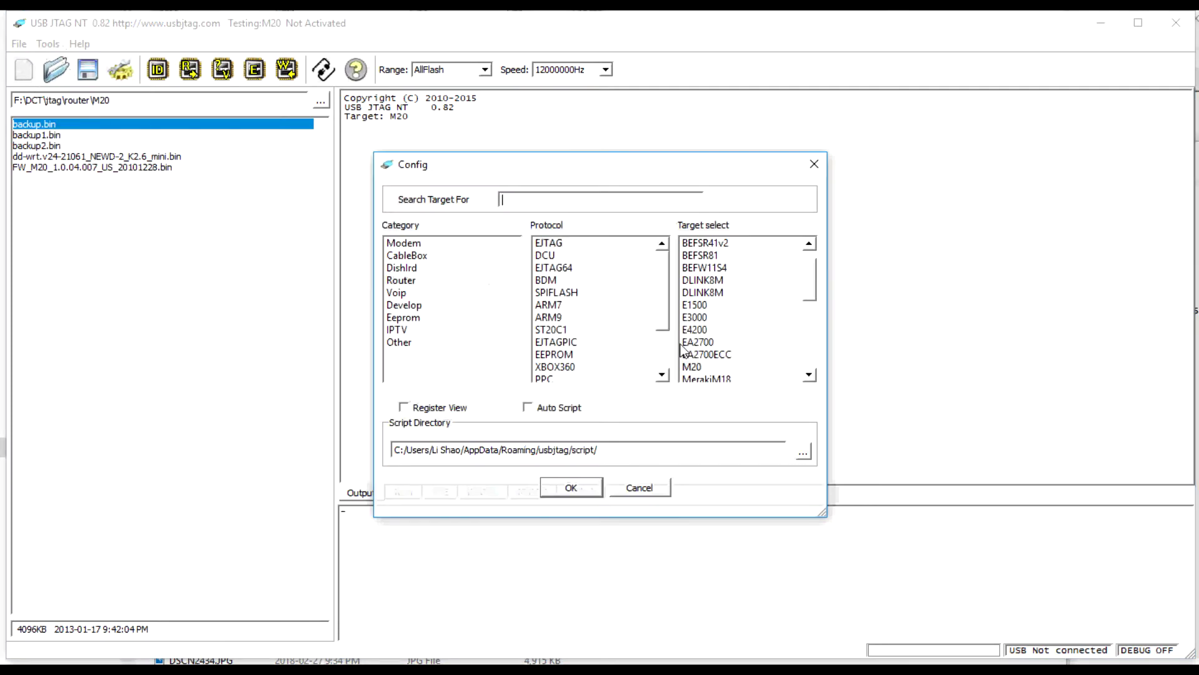
pyautogui.click(710, 333)
pyautogui.click(571, 488)
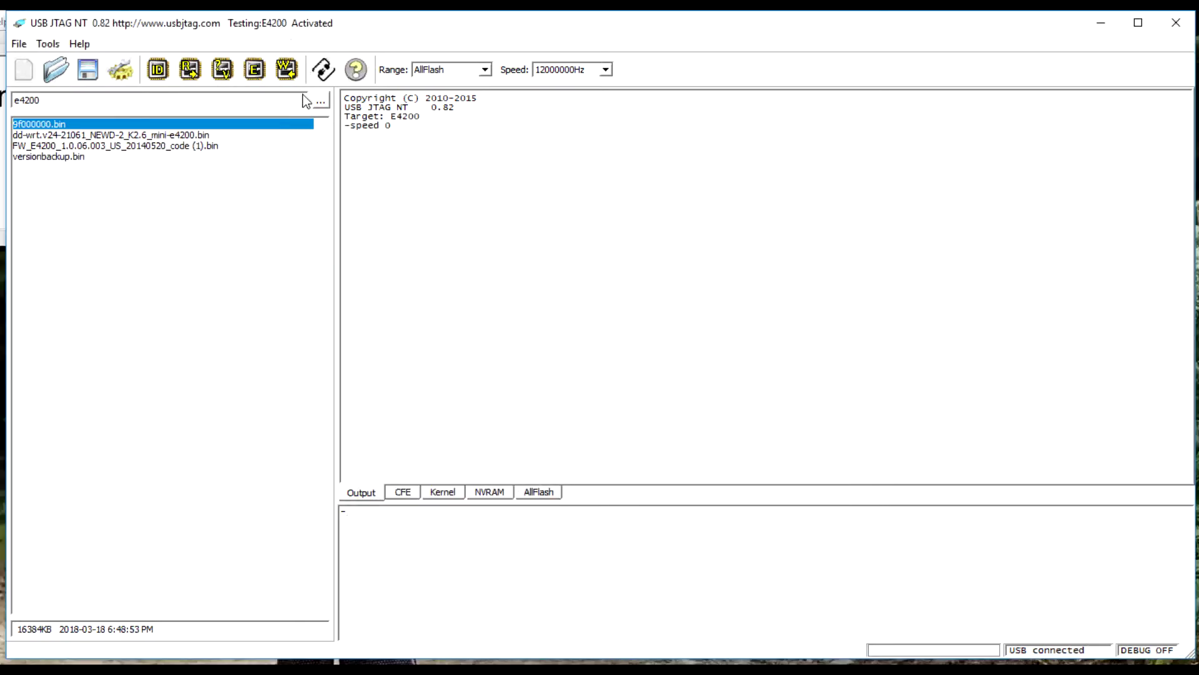
# Detect the router's W25Q128CV flash and enter PROGRAM mode.
pyautogui.click(163, 74)
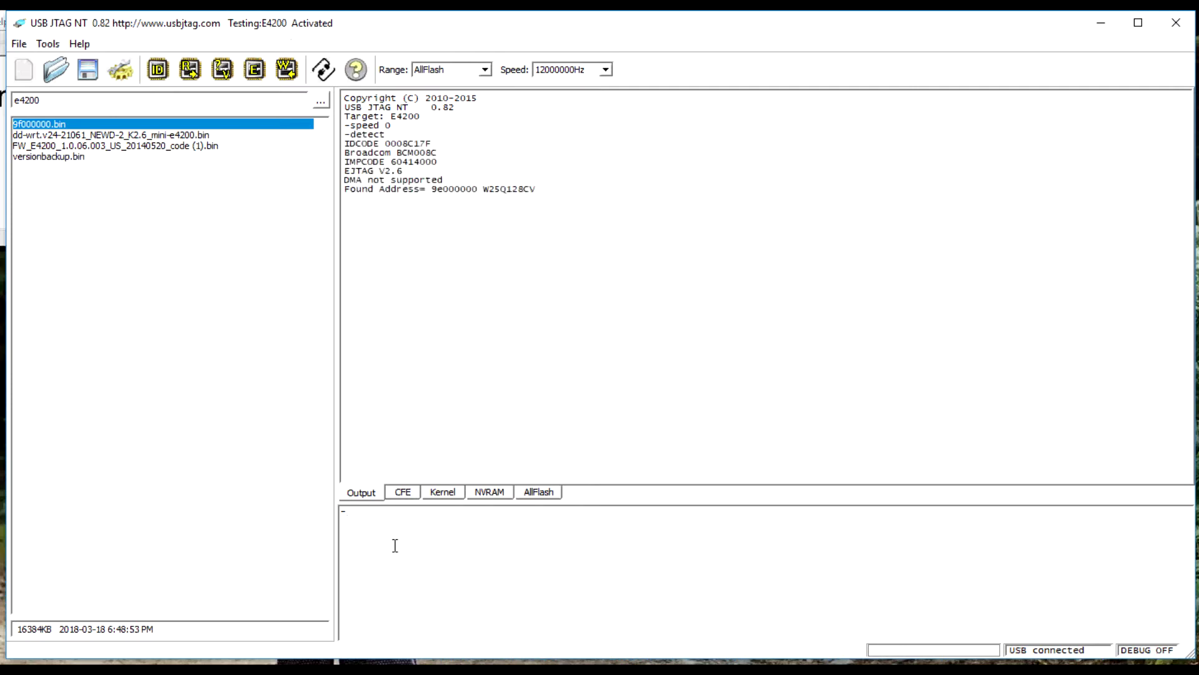
pyautogui.write('PROGRAM')
pyautogui.press('Return')
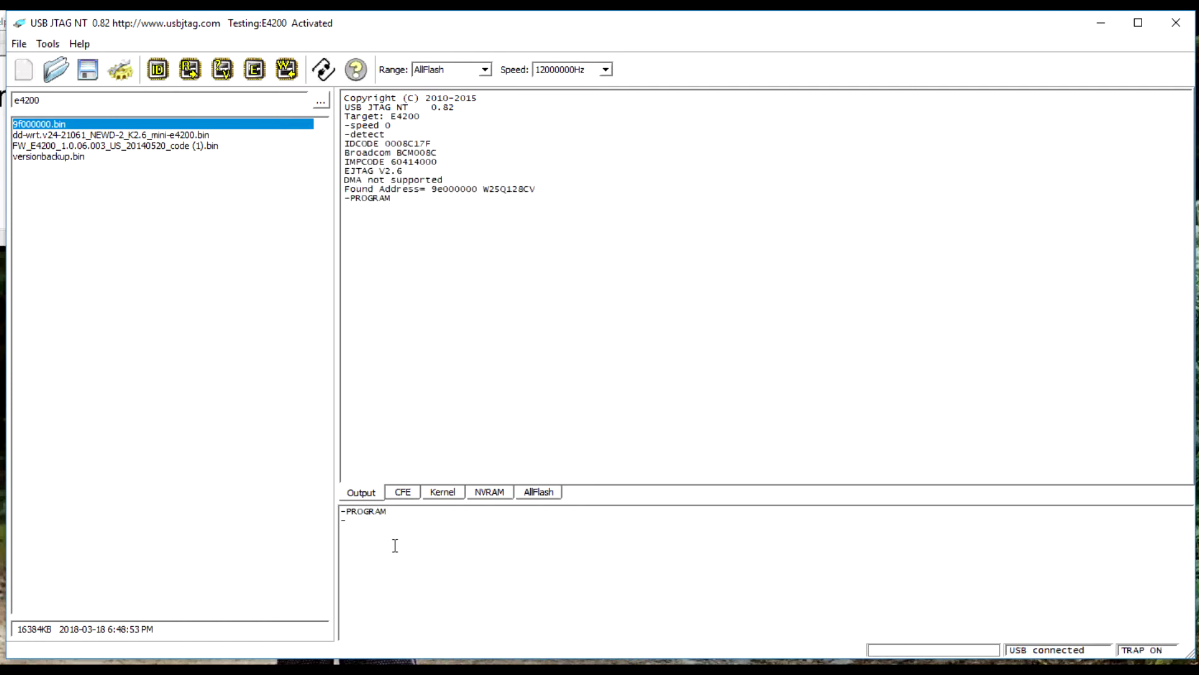
# Load the dd-wrt mini-e4200 firmware into RAM for Kernel with ldram 9e03ffe0.
pyautogui.click(441, 495)
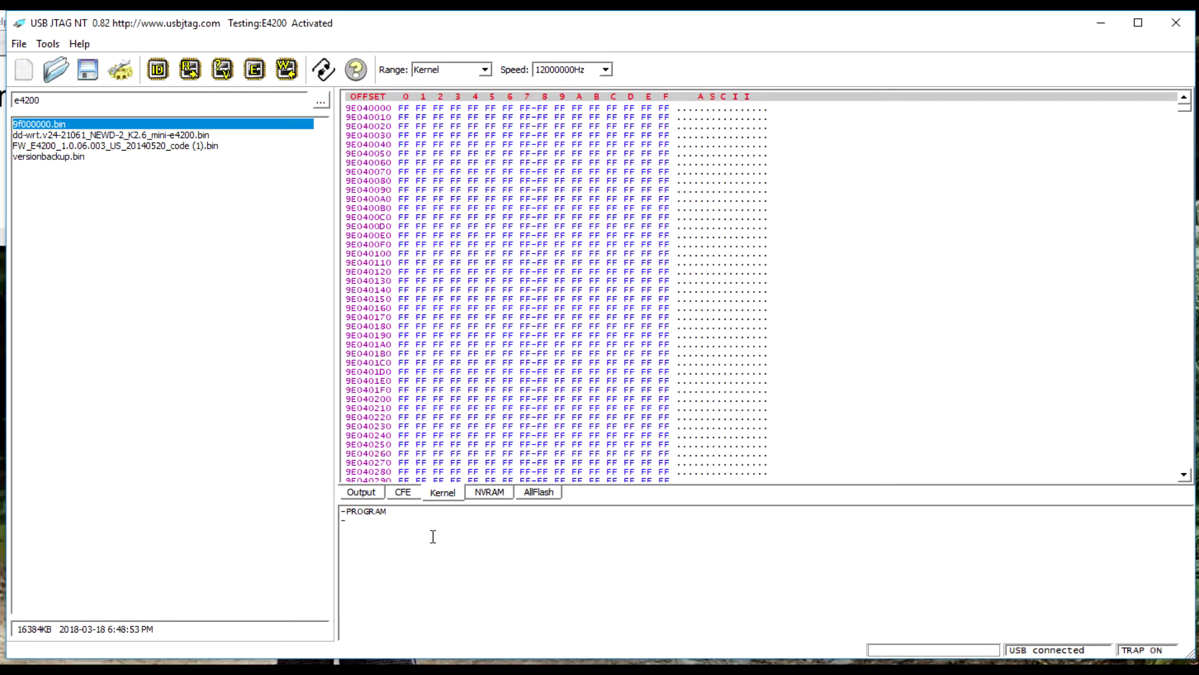
pyautogui.write('ldram 9e03ffe0')
pyautogui.press('Return')
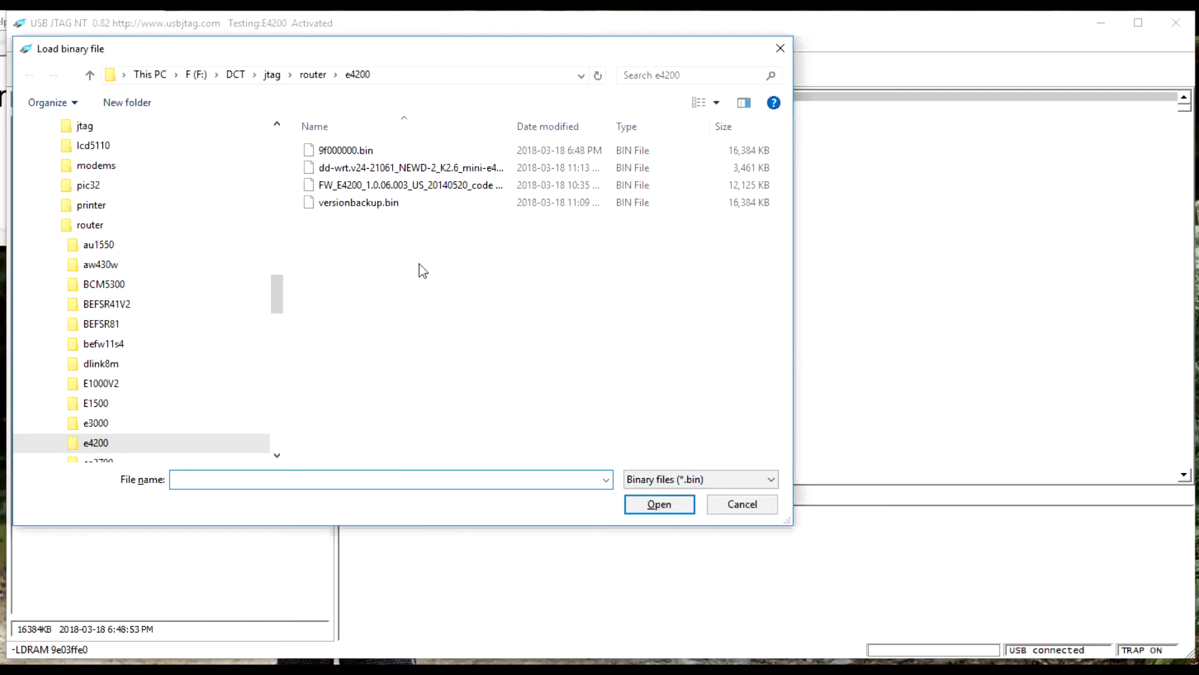
pyautogui.doubleClick(429, 170)
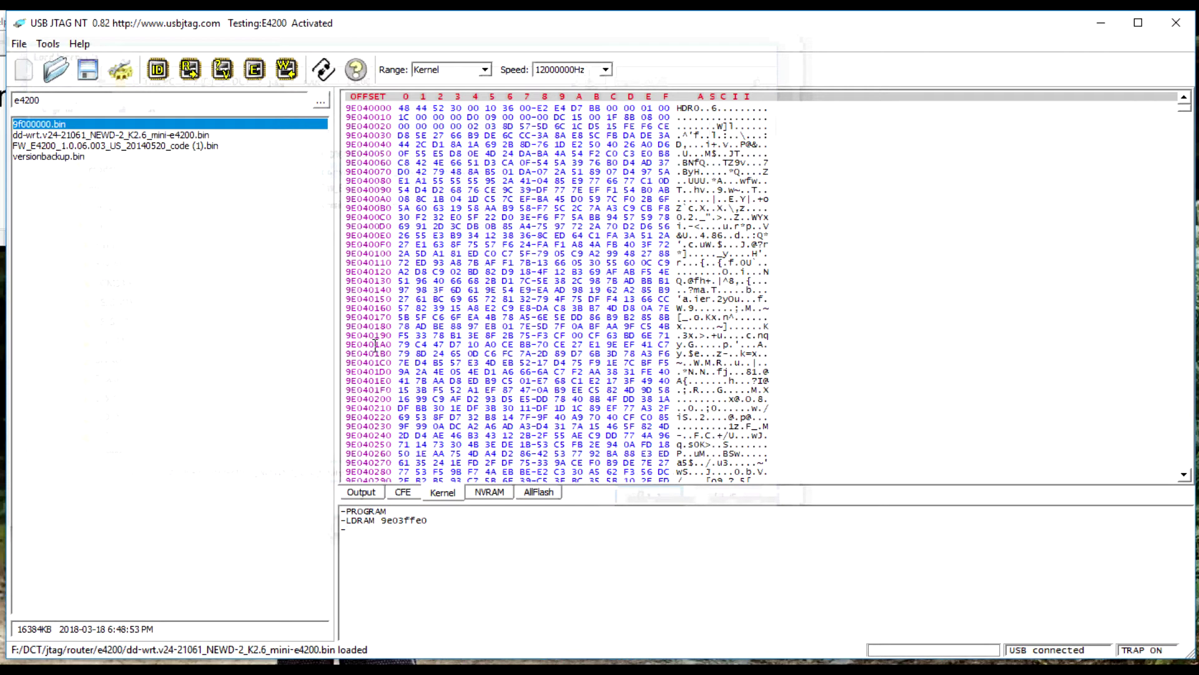
pyautogui.click(491, 493)
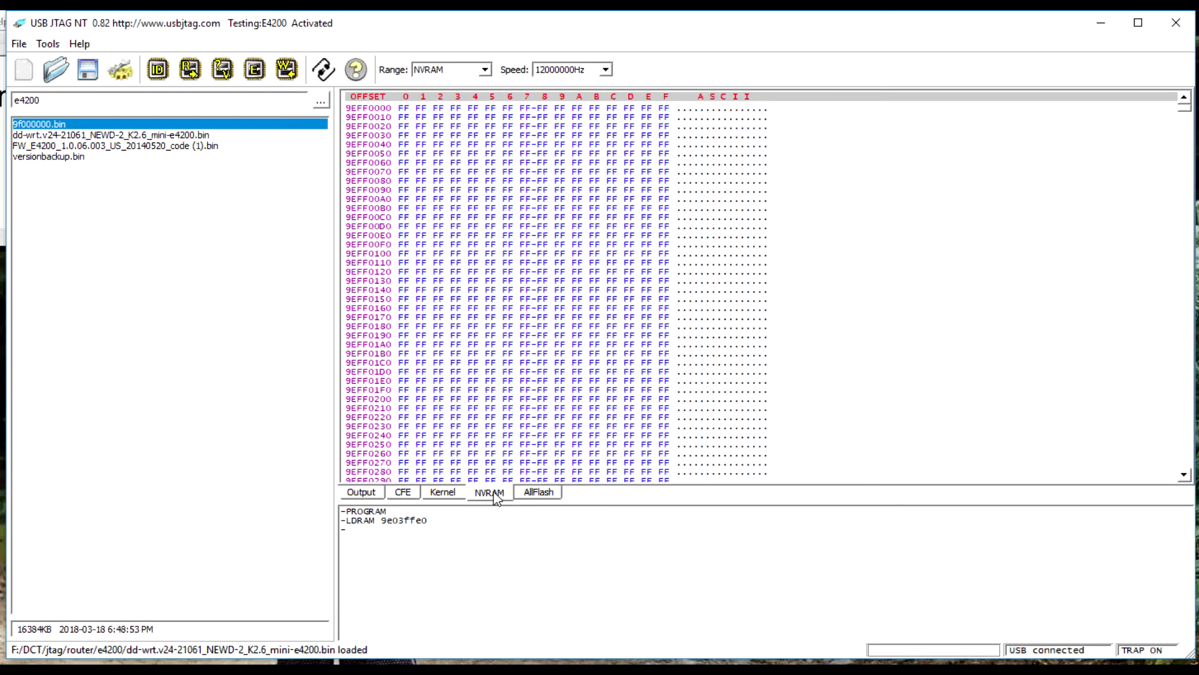
# Program the NVRAM and Kernel flash regions, confirming each write, and check the log.
pyautogui.click(287, 69)
pyautogui.click(558, 362)
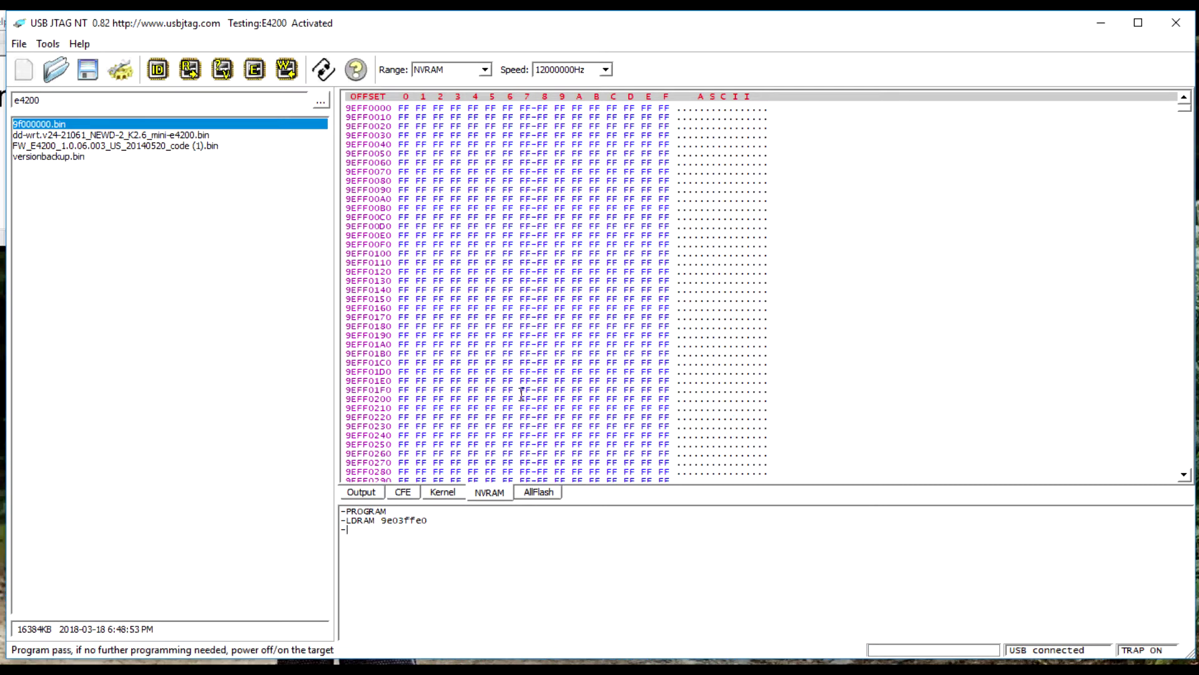
pyautogui.click(458, 495)
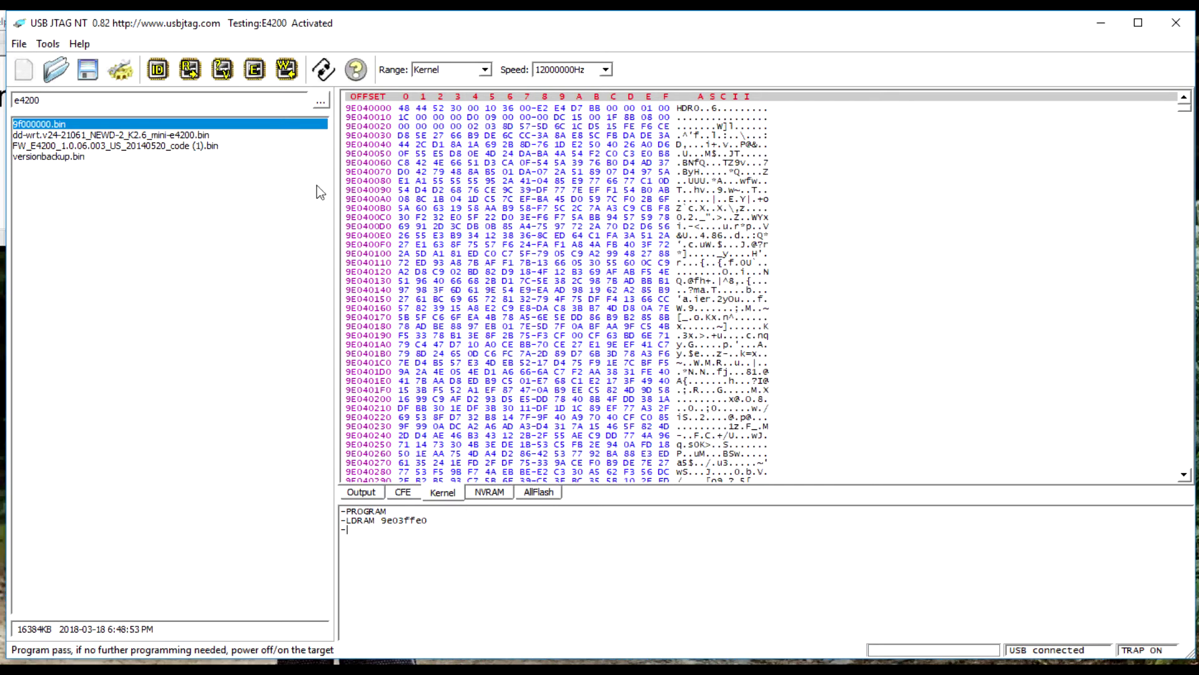
pyautogui.click(290, 76)
pyautogui.click(578, 369)
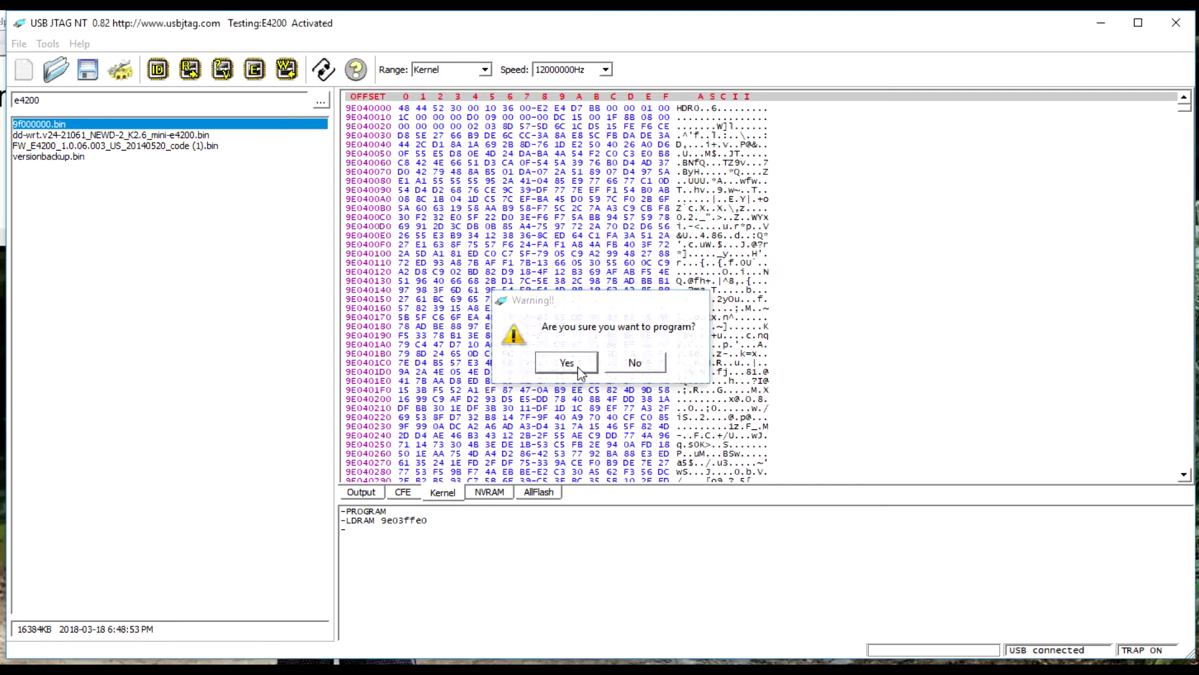
pyautogui.click(379, 494)
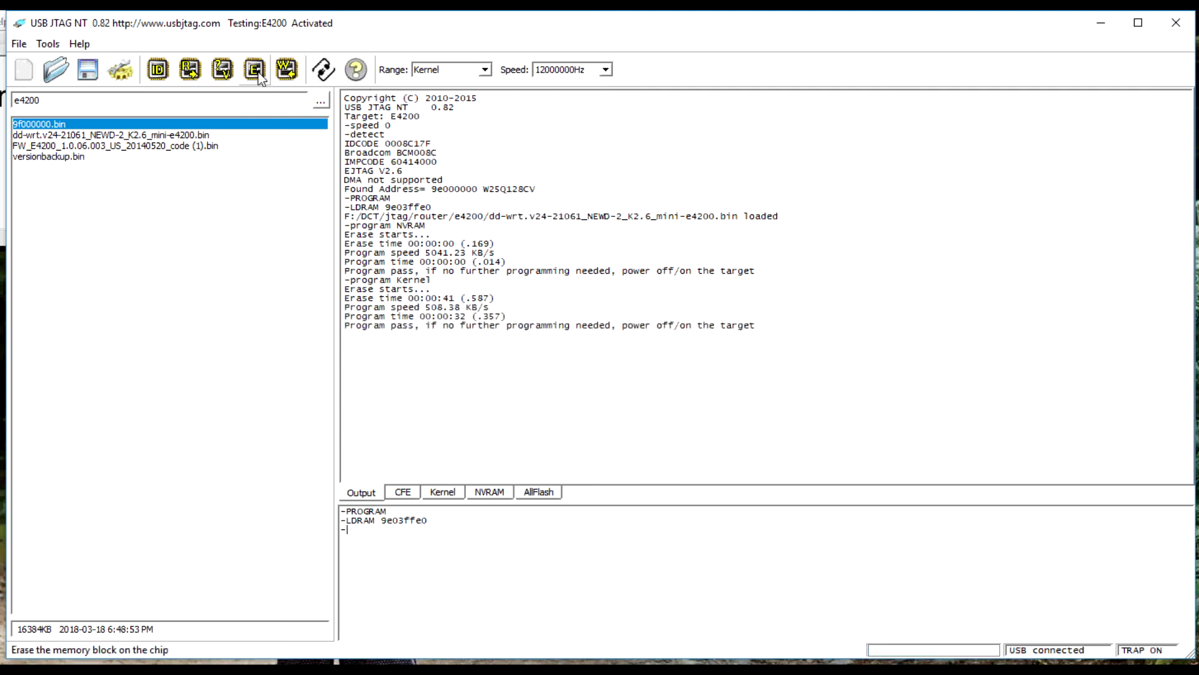
# Verify the Kernel flash against the loaded firmware with cmpram.
pyautogui.click(229, 73)
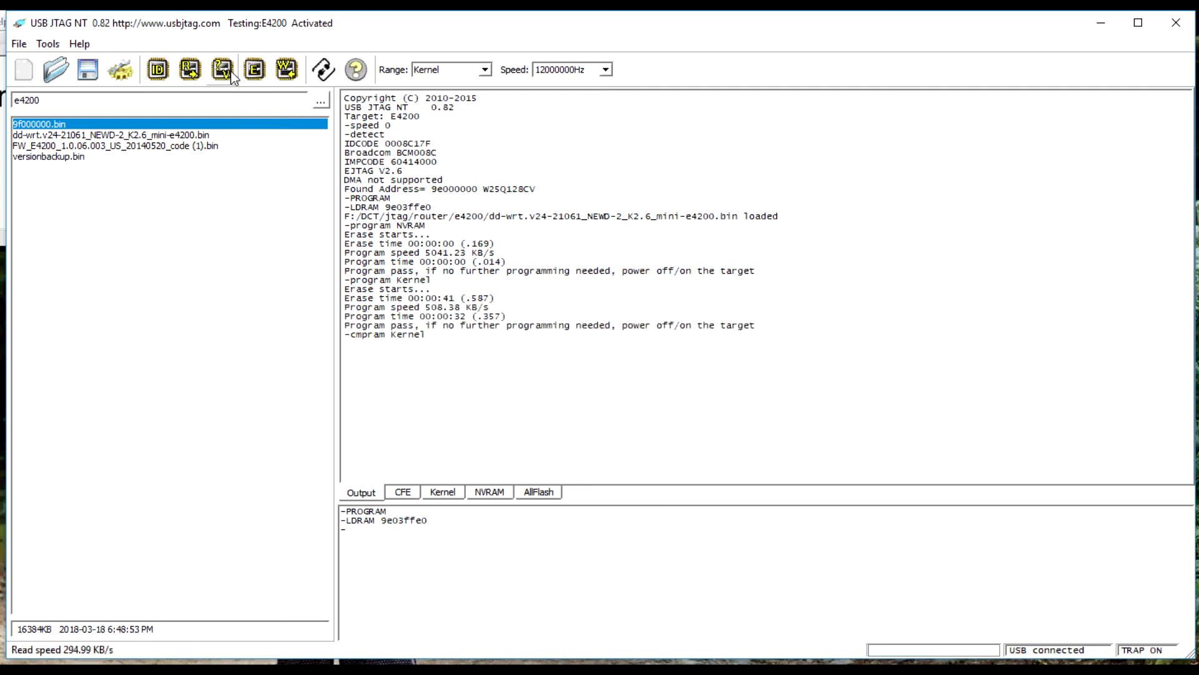